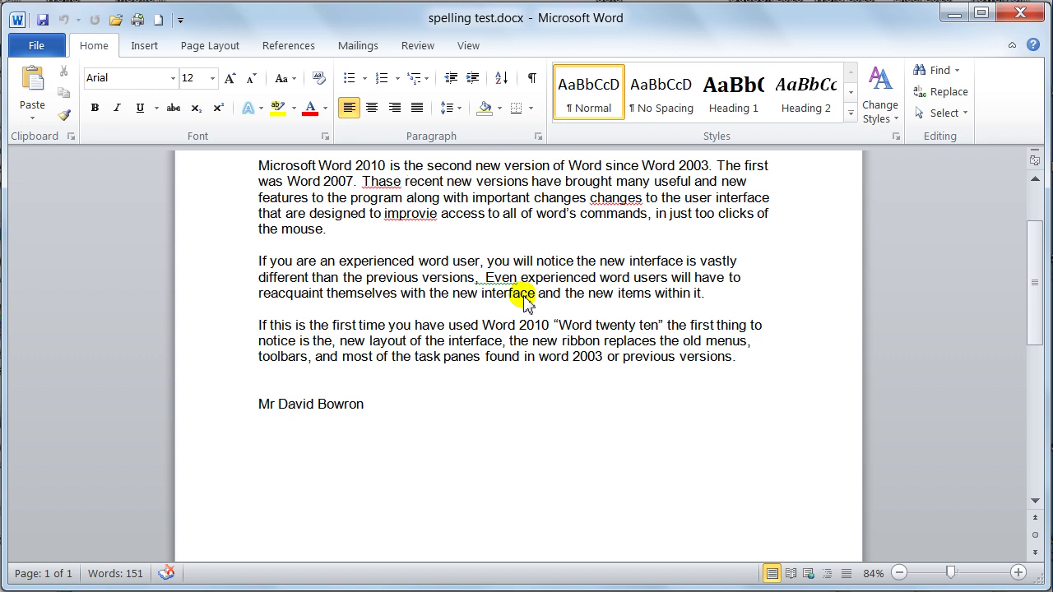
Step: Run the F7 spelling and grammar check, then open its Options to view the proofing settings
key("F7")
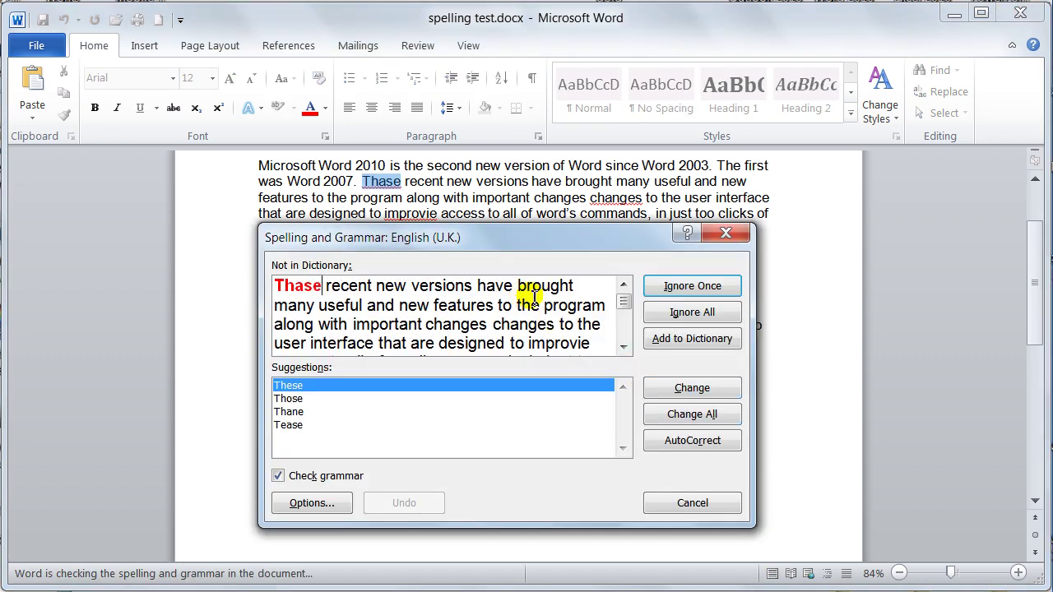
left_click_drag(536, 238, 498, 160)
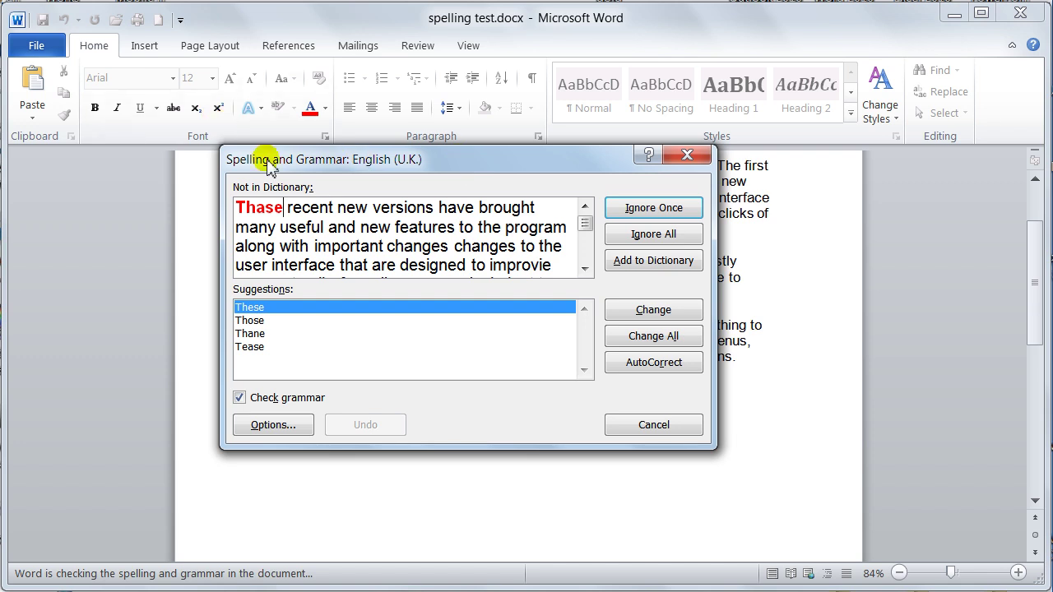
left_click(278, 433)
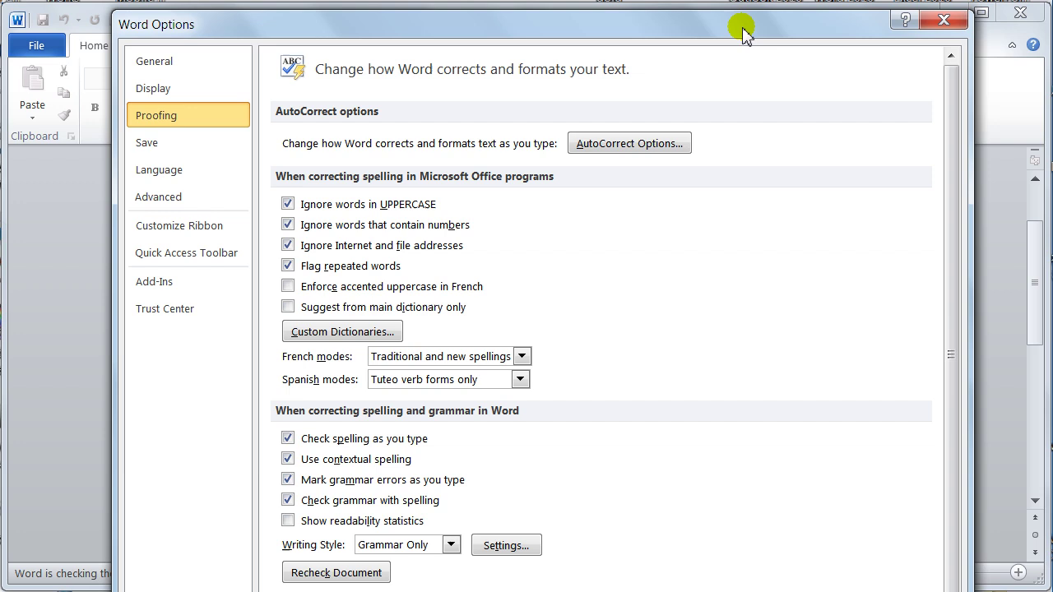
left_click_drag(744, 33, 724, 0)
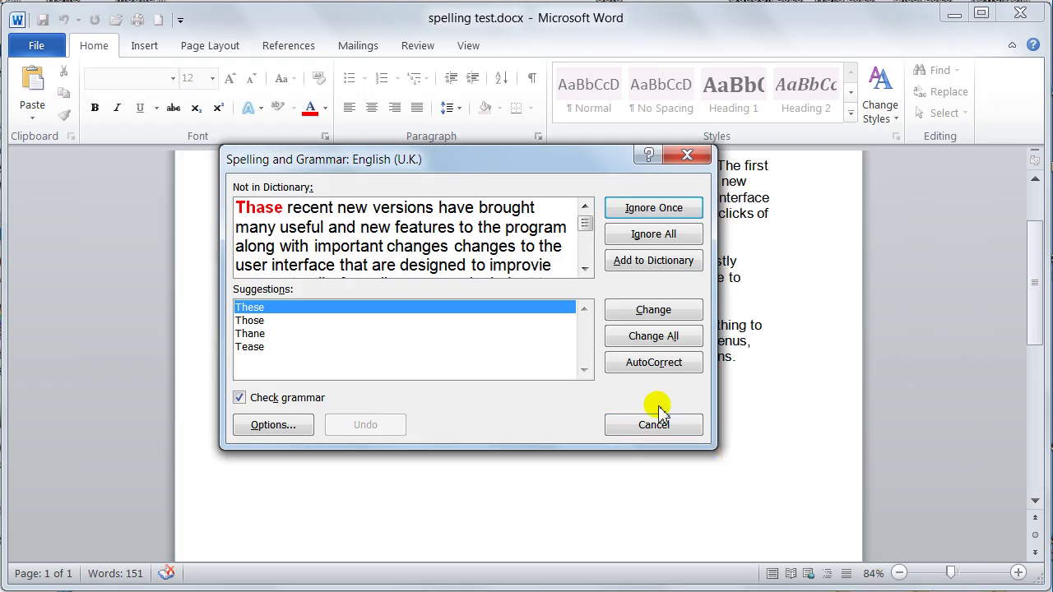
Step: Cancel the spell check, open Word Options' Proofing page, and toggle Ignore words in UPPERCASE
left_click(653, 425)
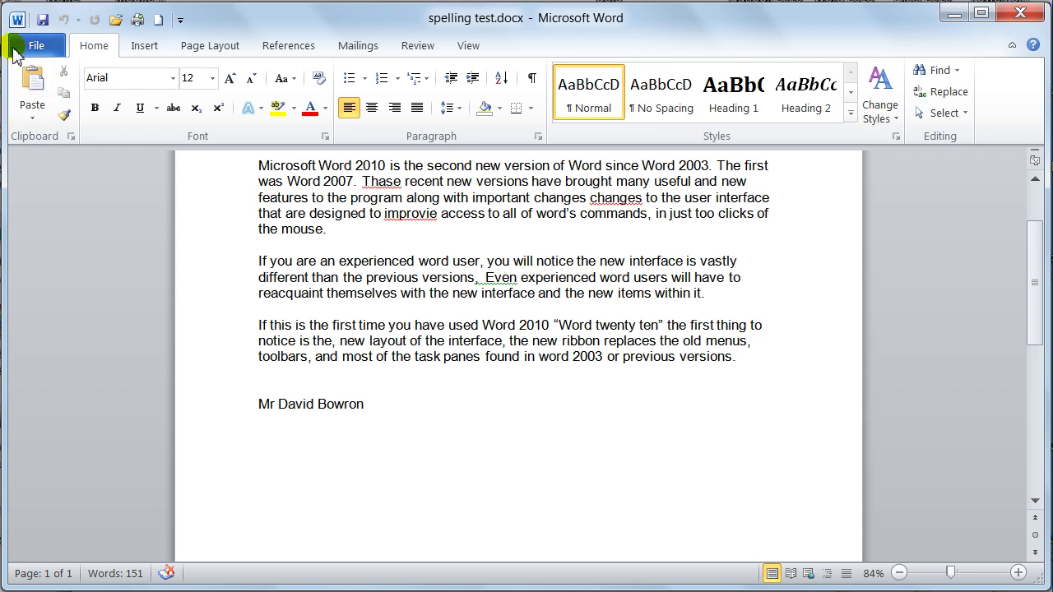
left_click(38, 48)
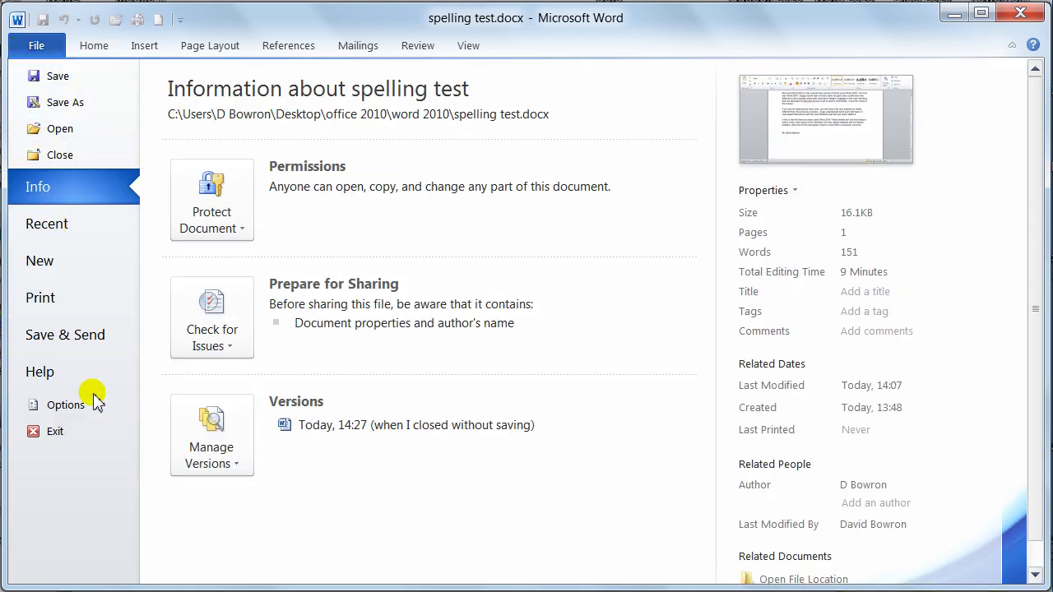
left_click(73, 409)
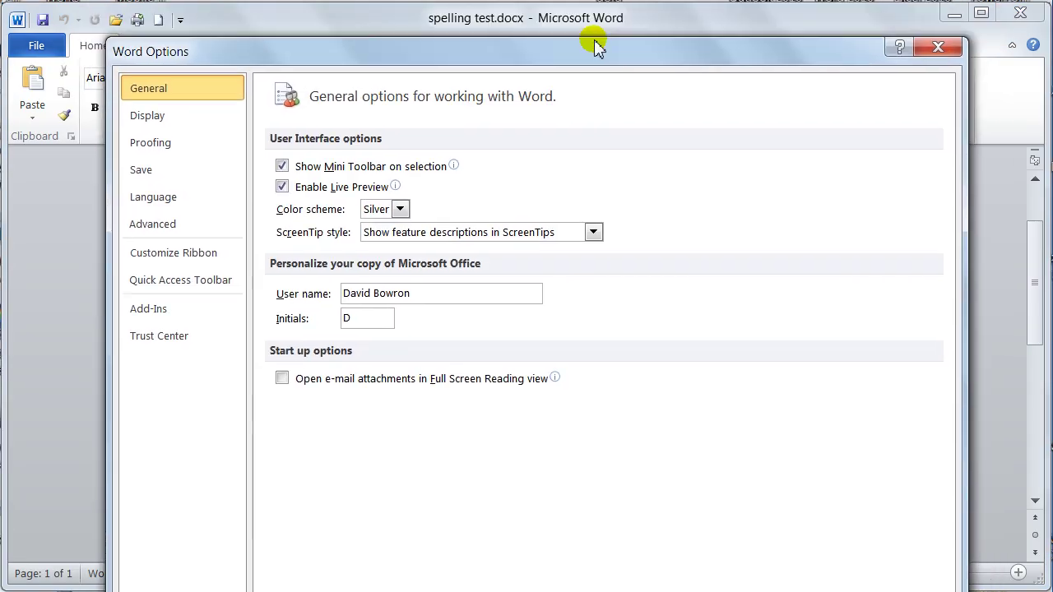
left_click_drag(596, 48, 594, 10)
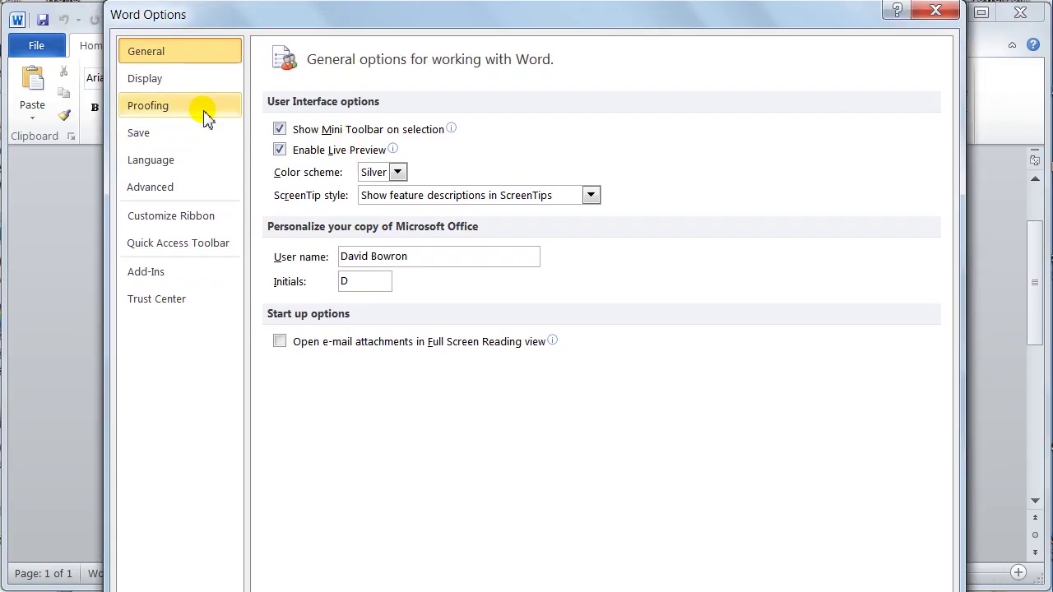
left_click(151, 110)
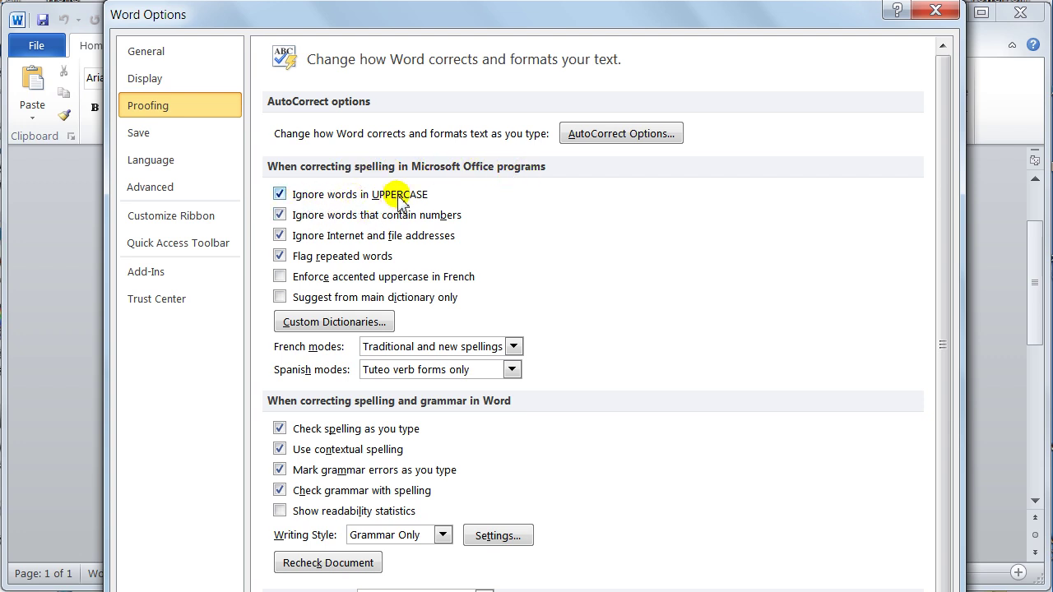
left_click(280, 195)
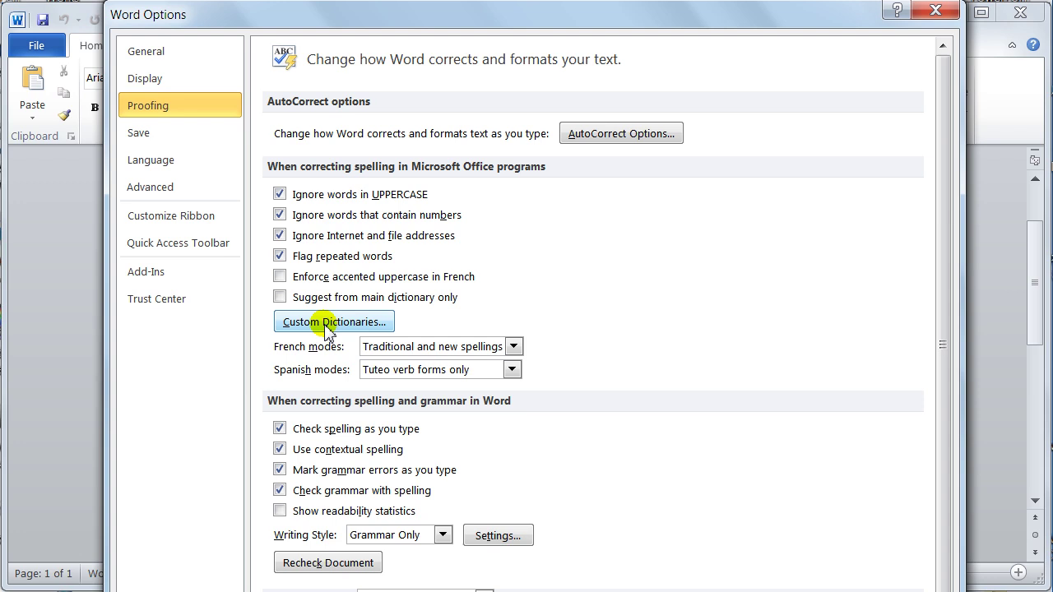
left_click(329, 323)
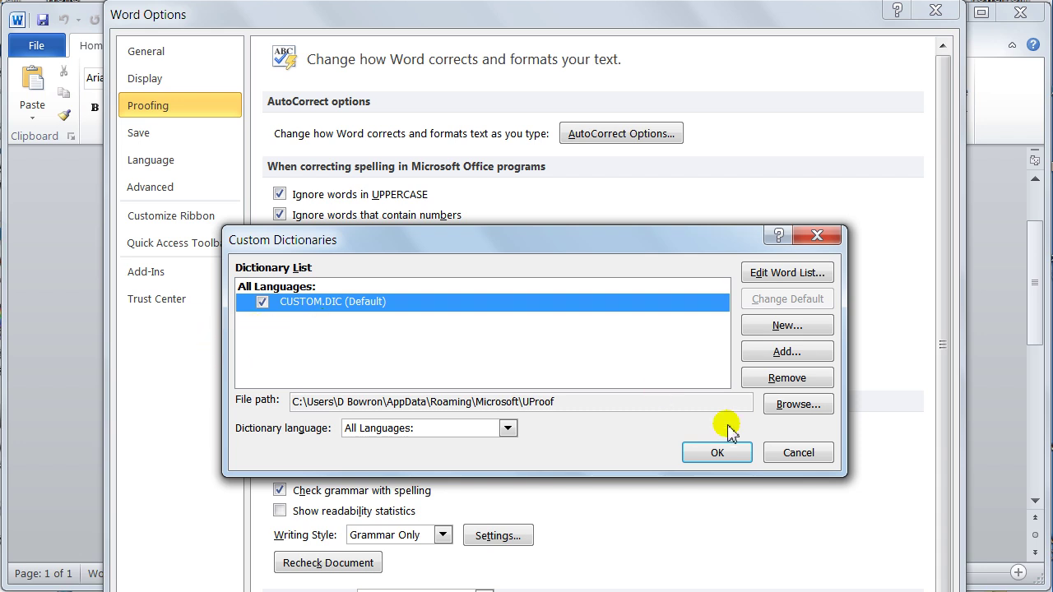
left_click(797, 453)
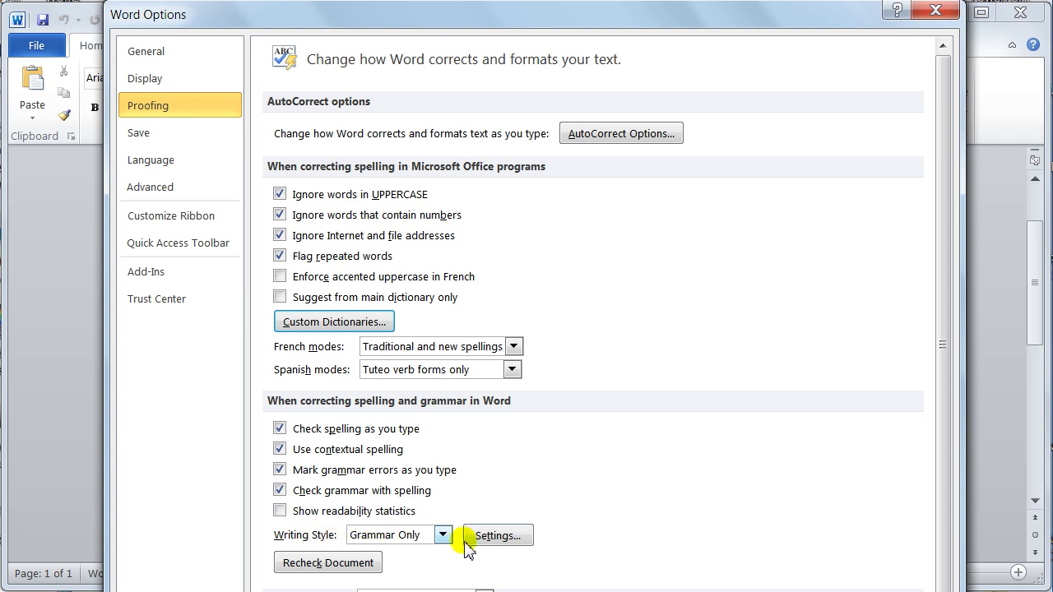
left_click(513, 540)
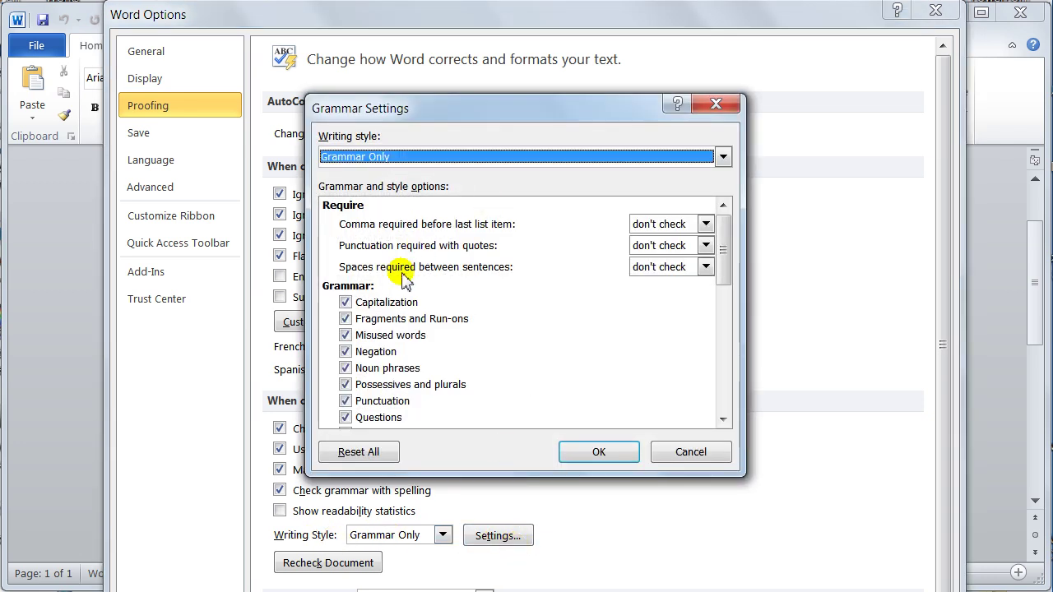
left_click_drag(726, 264, 725, 350)
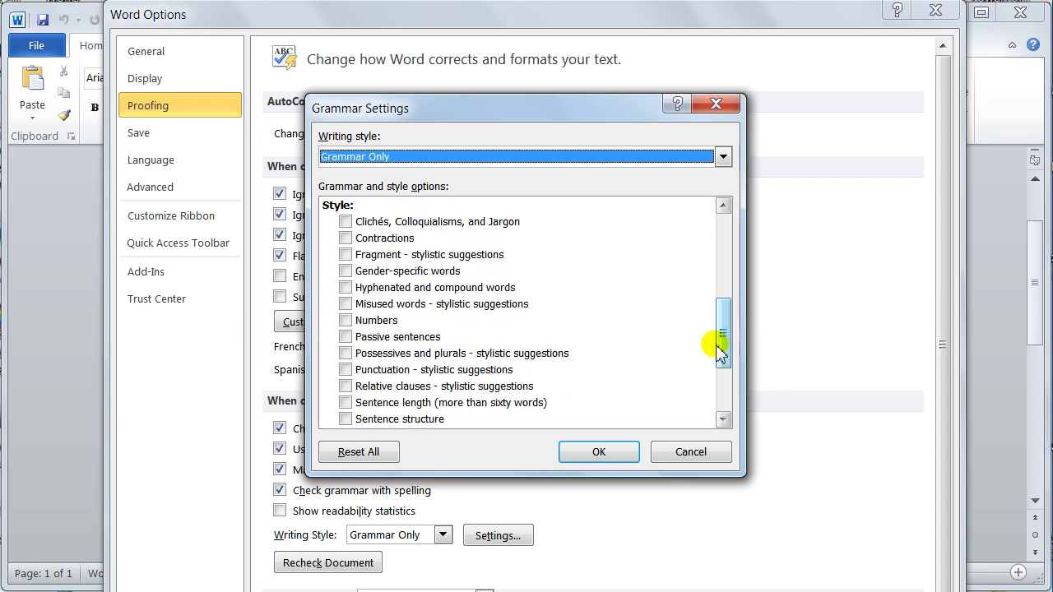
left_click(344, 304)
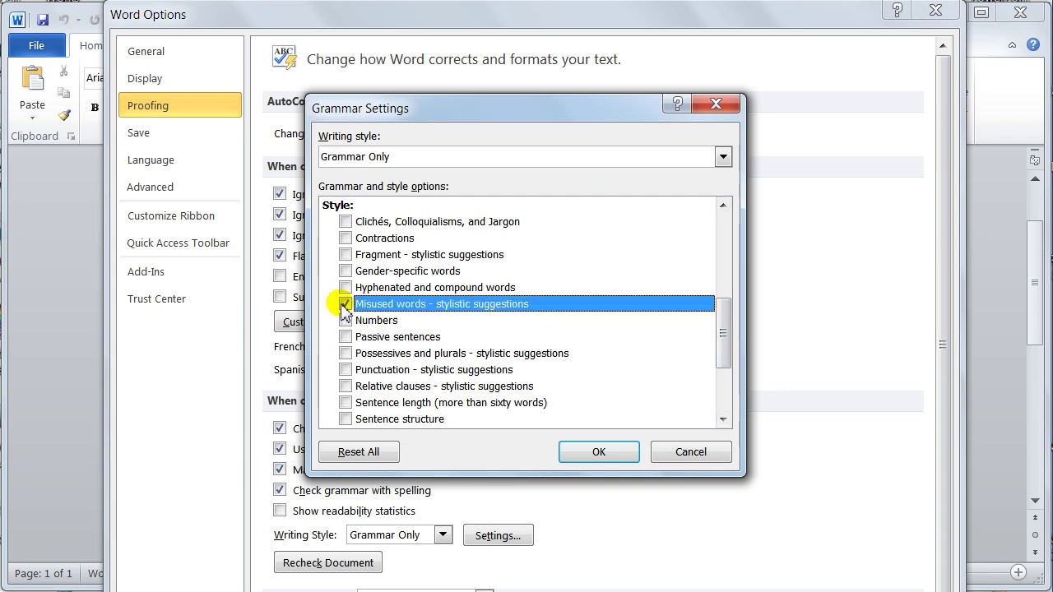
left_click(345, 304)
left_click_drag(720, 346, 729, 257)
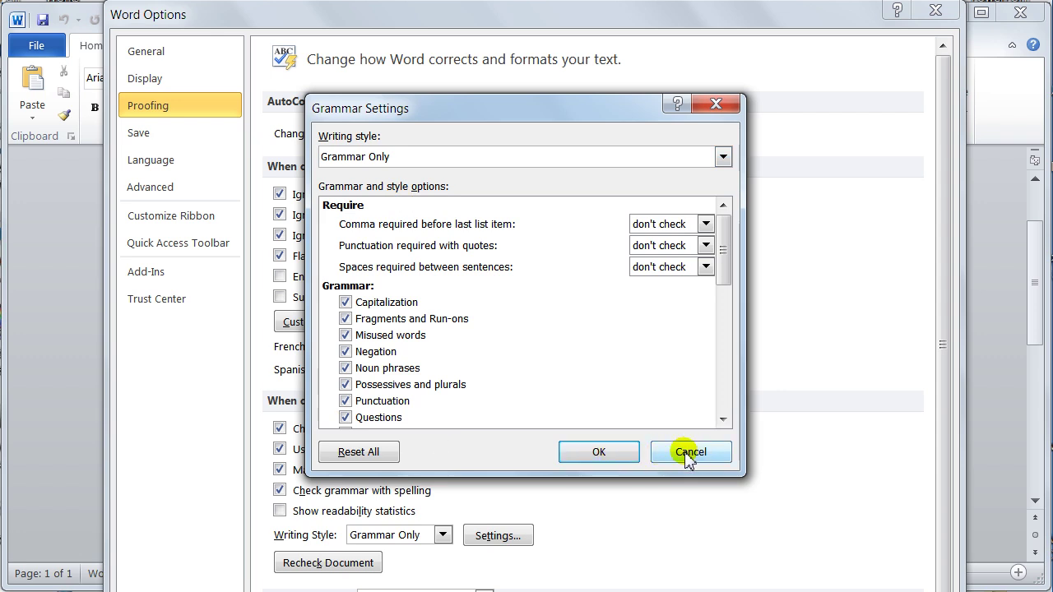
left_click(601, 453)
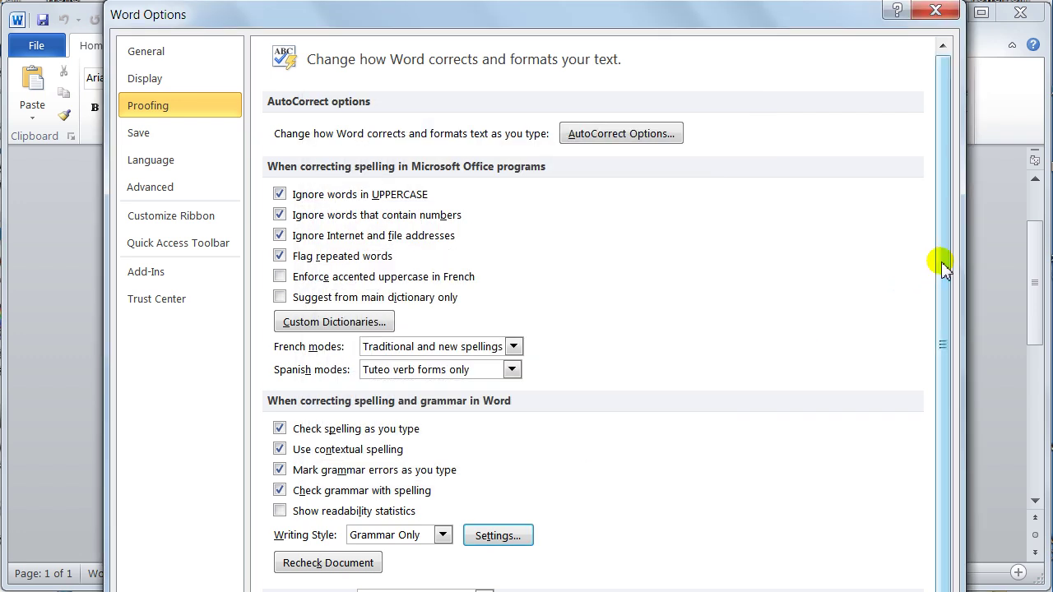
Step: Recheck the document from the Proofing page, confirming the reset of ignored spelling and grammar
left_click_drag(943, 270, 943, 345)
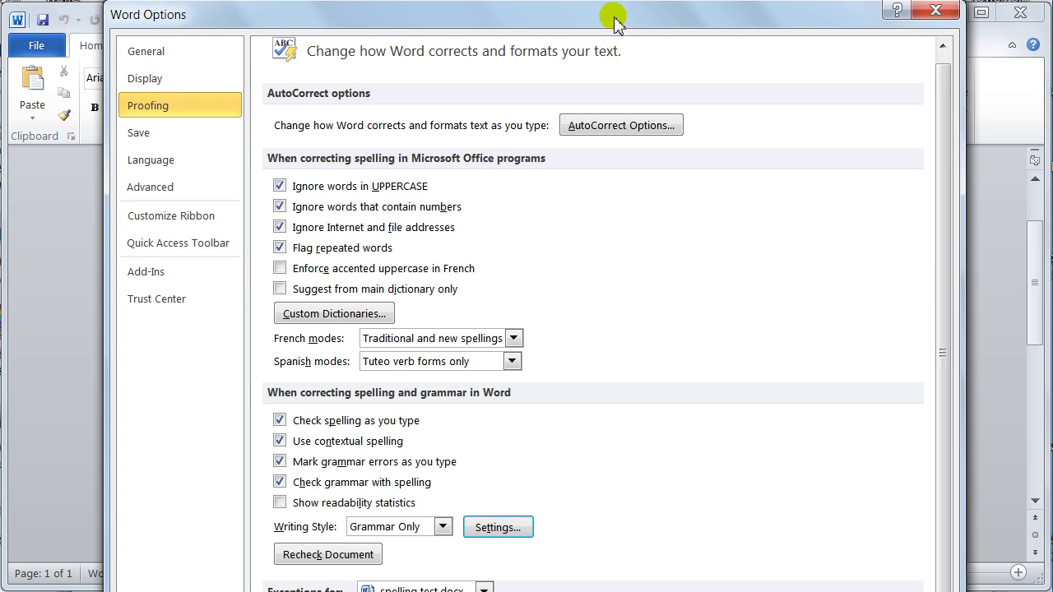
left_click_drag(616, 20, 605, 0)
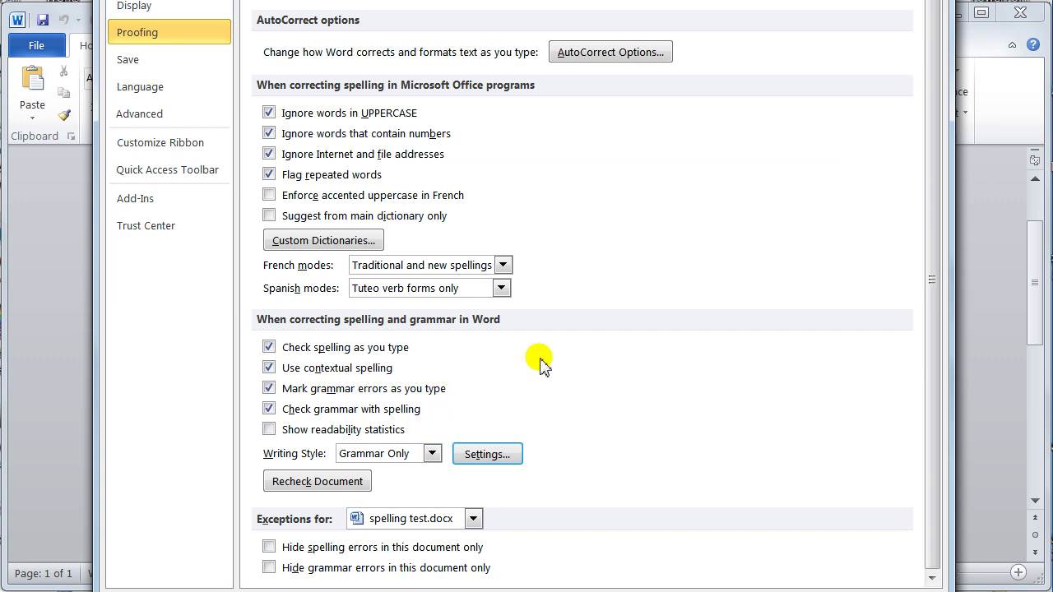
left_click(294, 482)
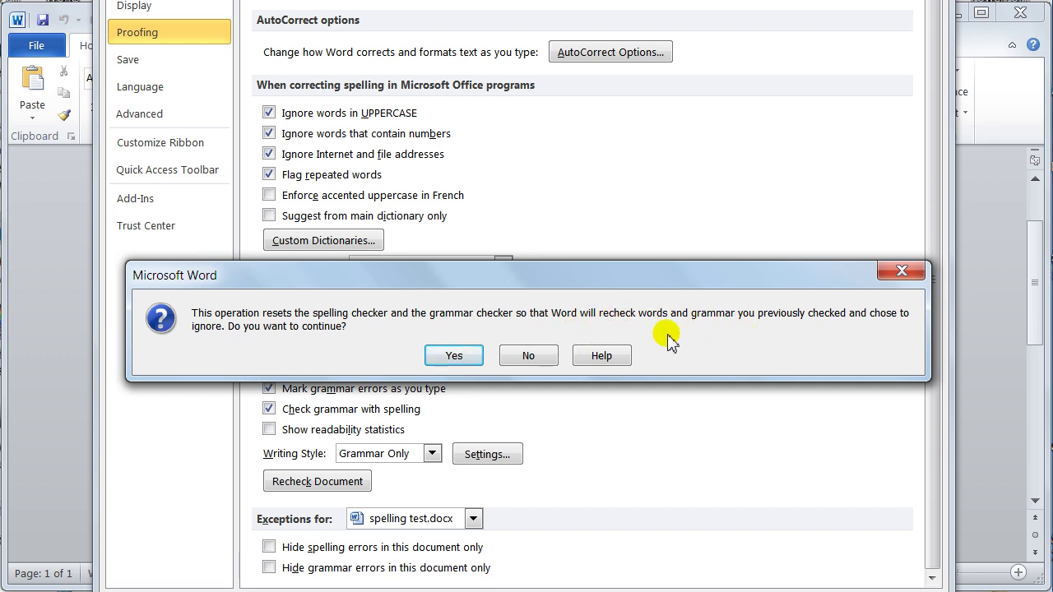
left_click(455, 357)
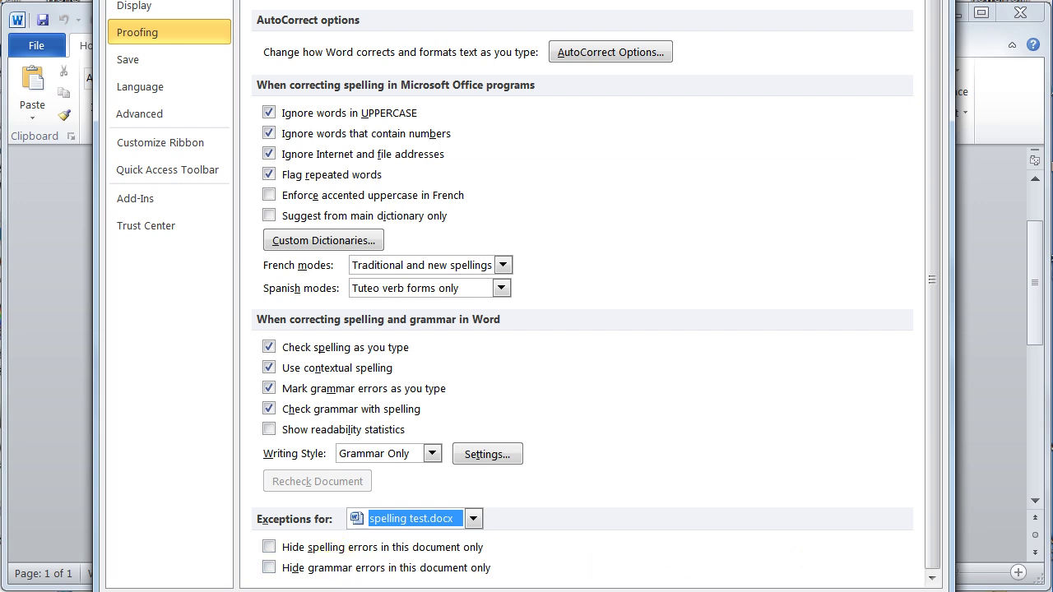
Step: Add an AutoCorrect entry replacing 'Dave' with 'David' and close the AutoCorrect dialog
left_click(594, 58)
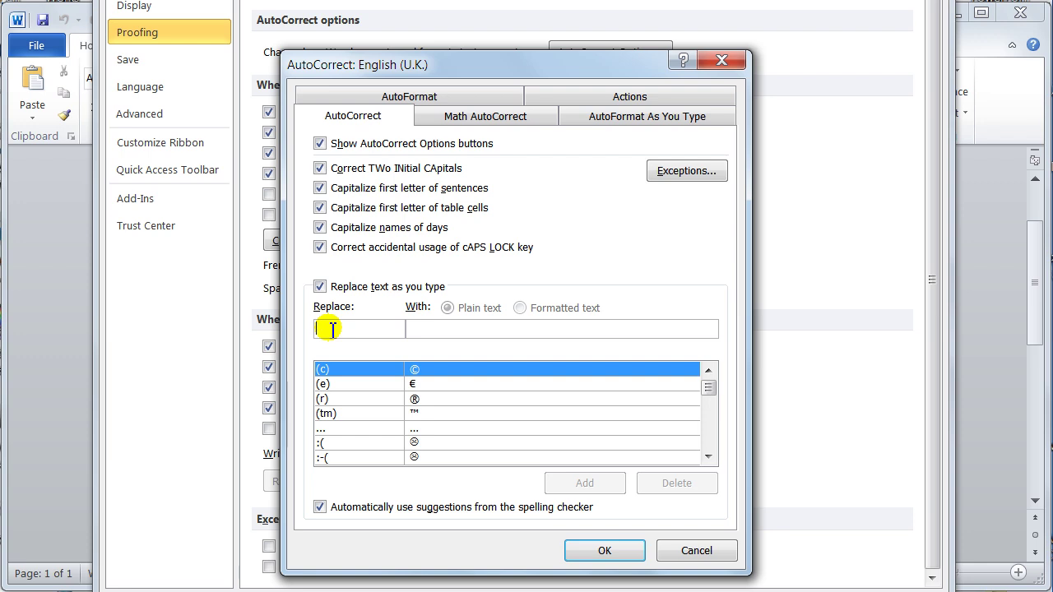
type("t")
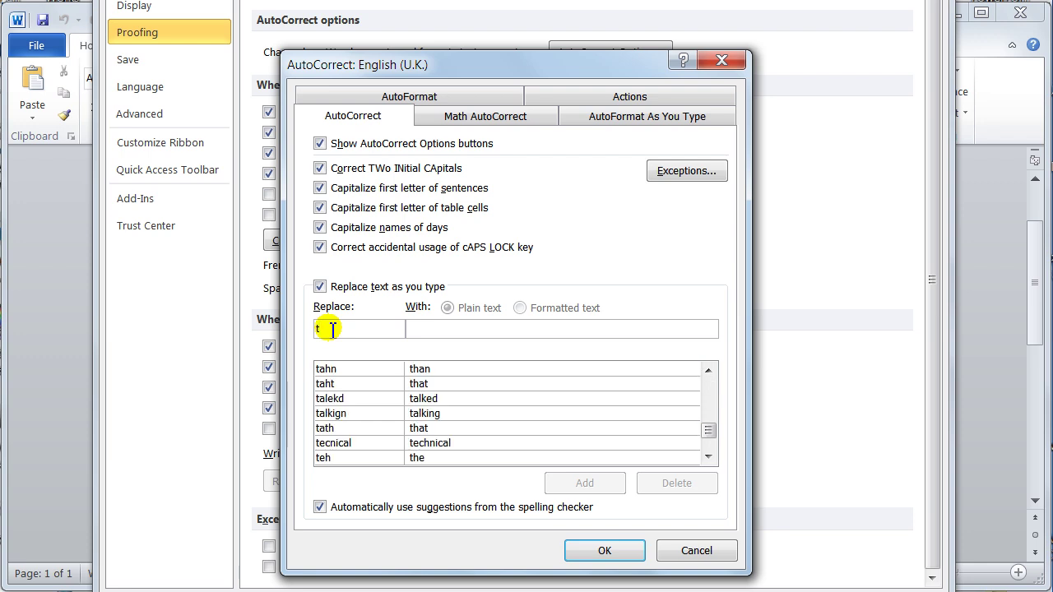
type("eh")
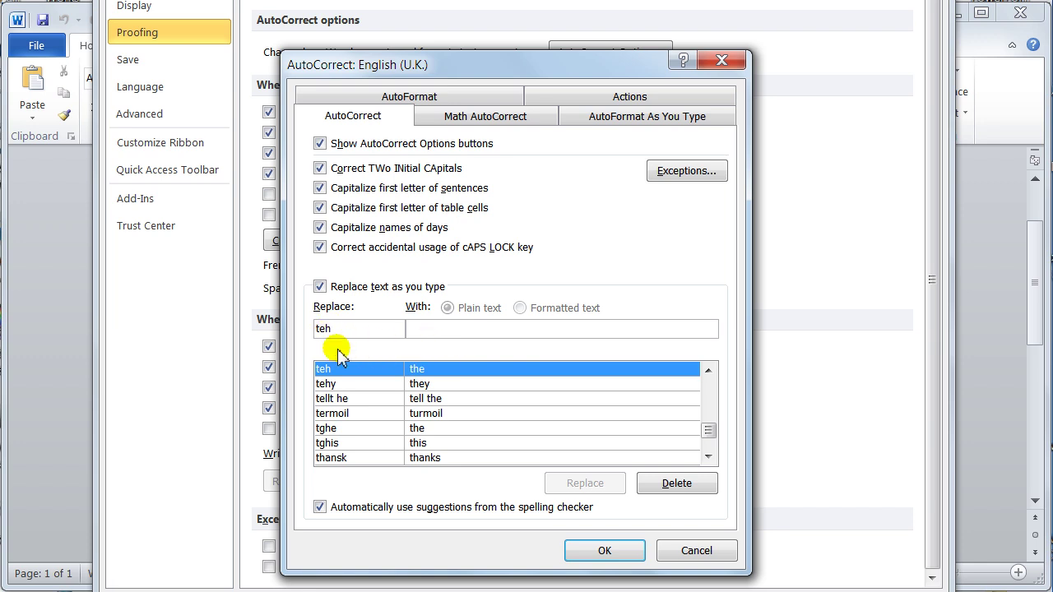
left_click_drag(347, 329, 313, 337)
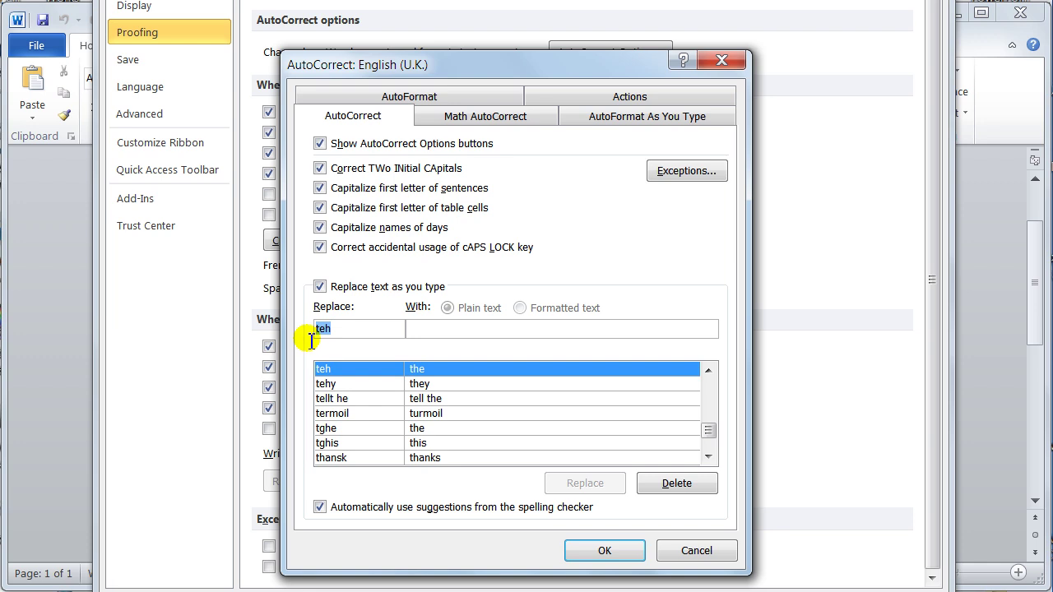
type("Dave")
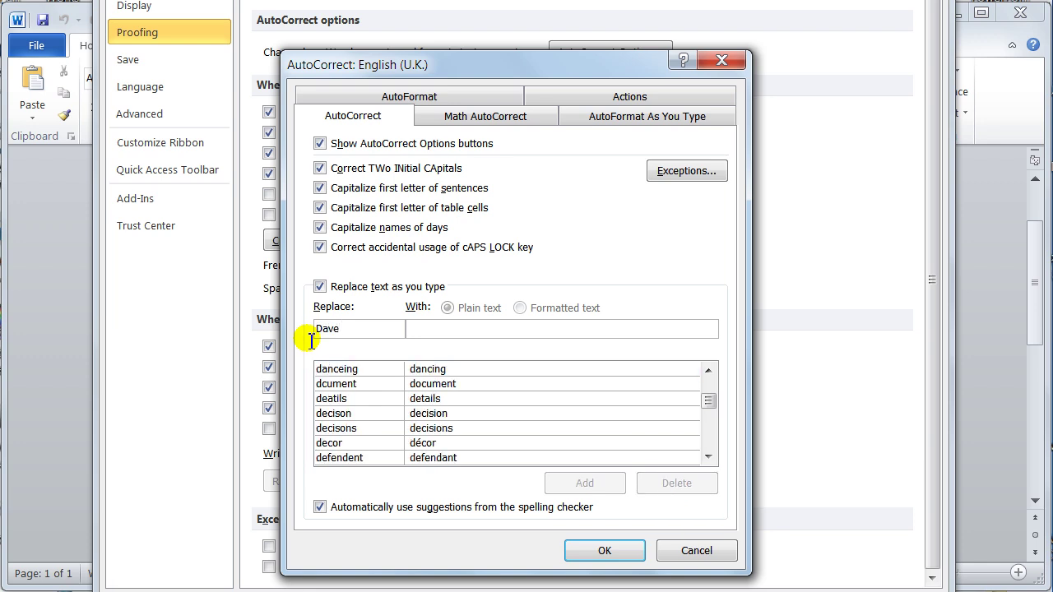
left_click(448, 327)
type("David")
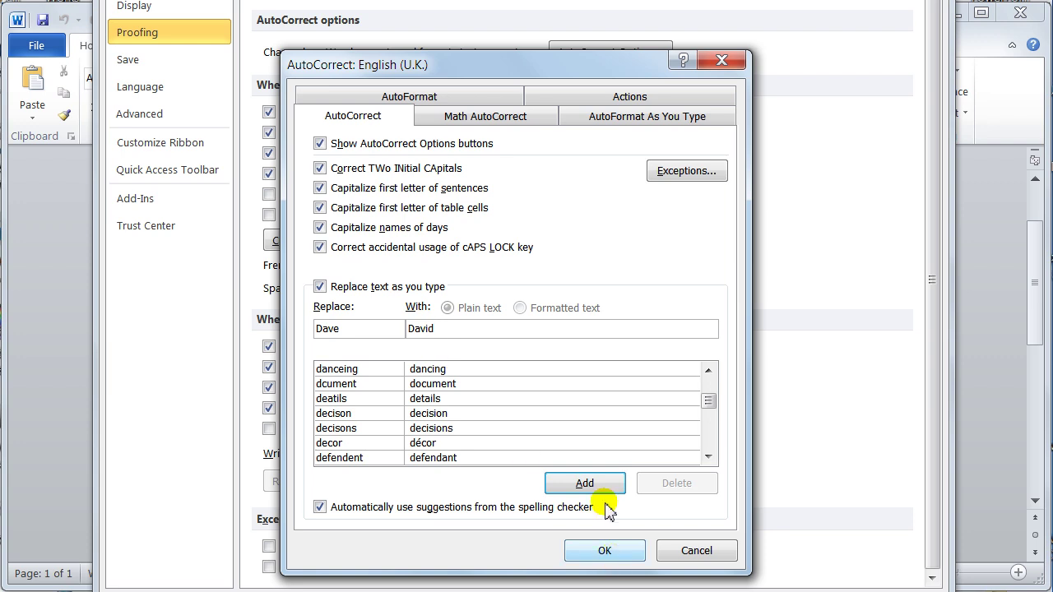
left_click(584, 484)
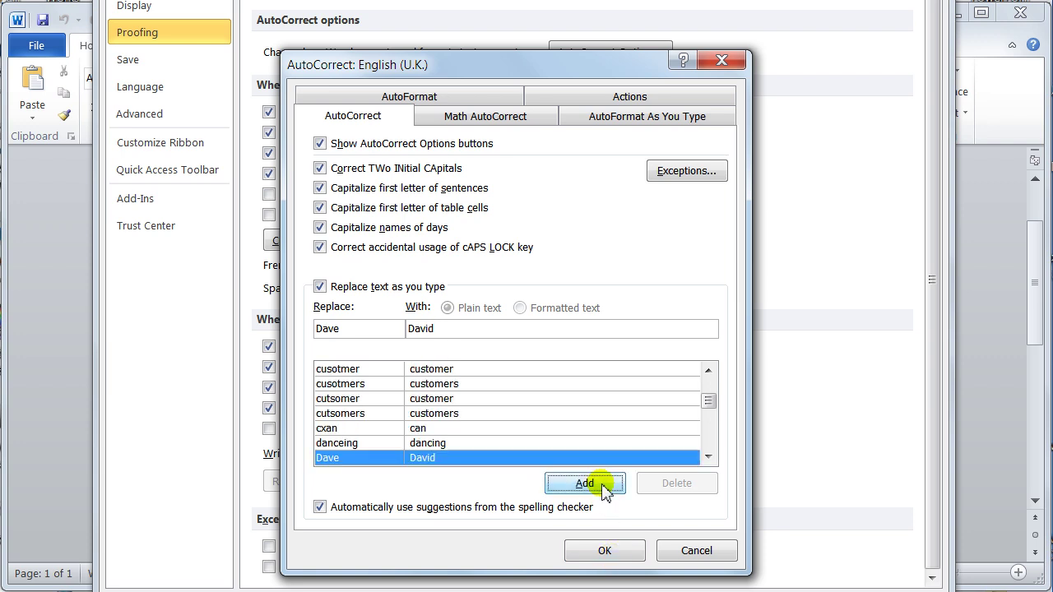
left_click(605, 547)
Step: Type 'Mr Dave' to confirm it expands to 'Mr David', then delete that test line
key("Return")
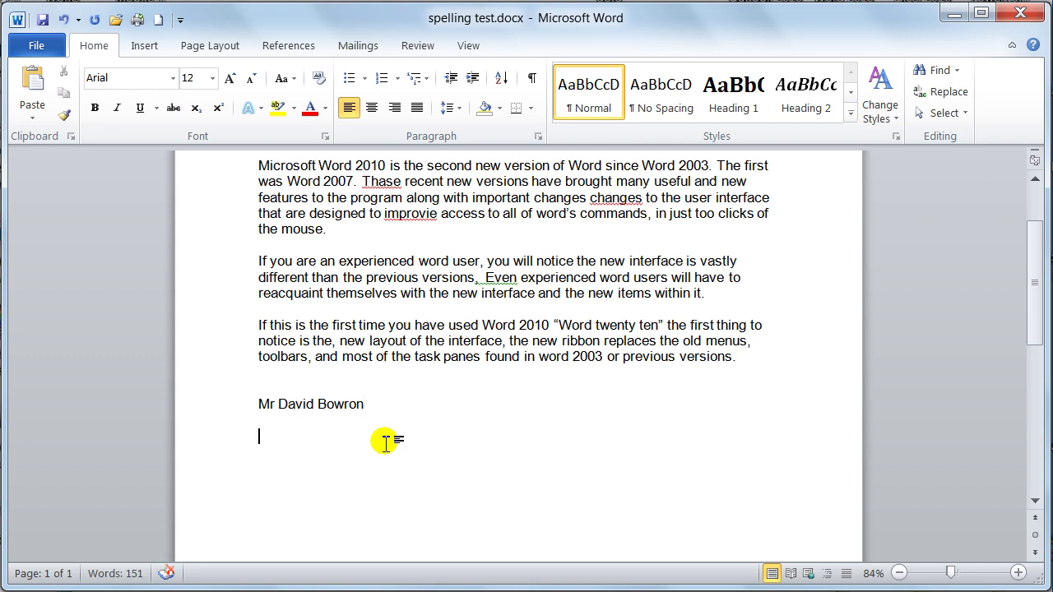
type("Mr Dave")
triple_click(386, 443)
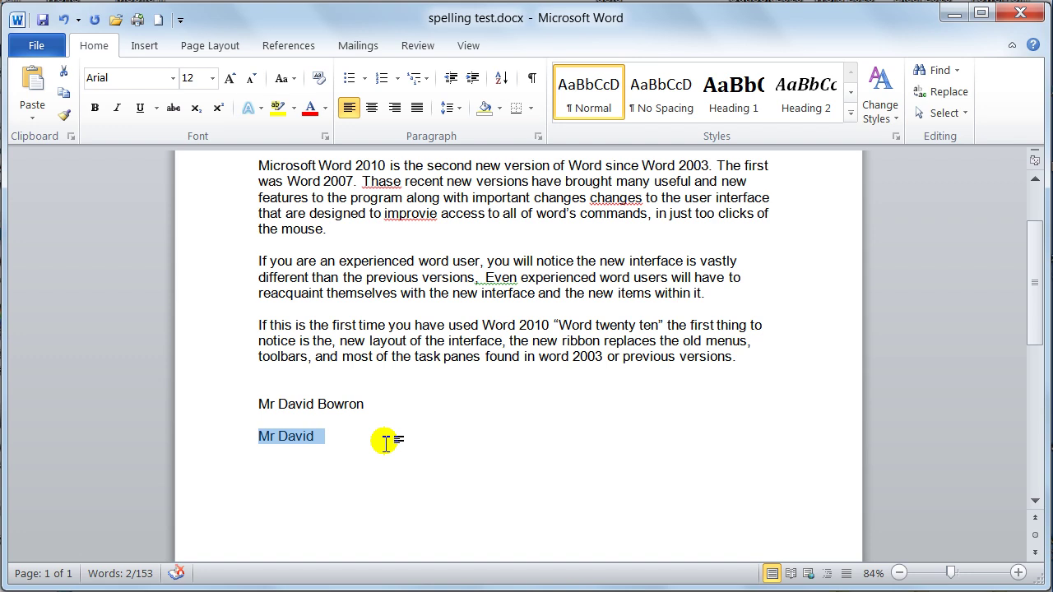
key("Delete")
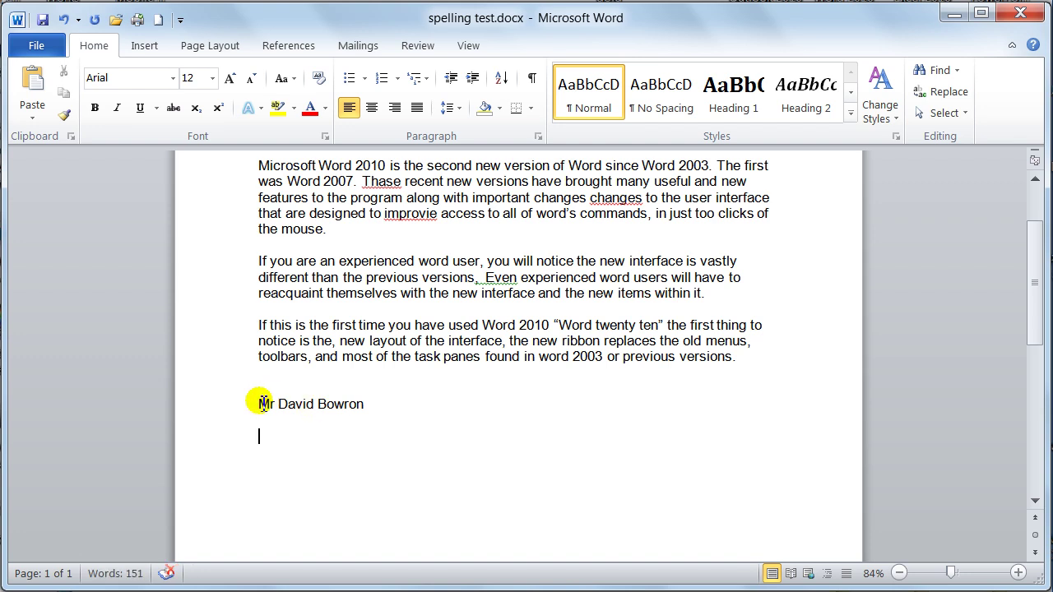
left_click_drag(260, 405, 349, 415)
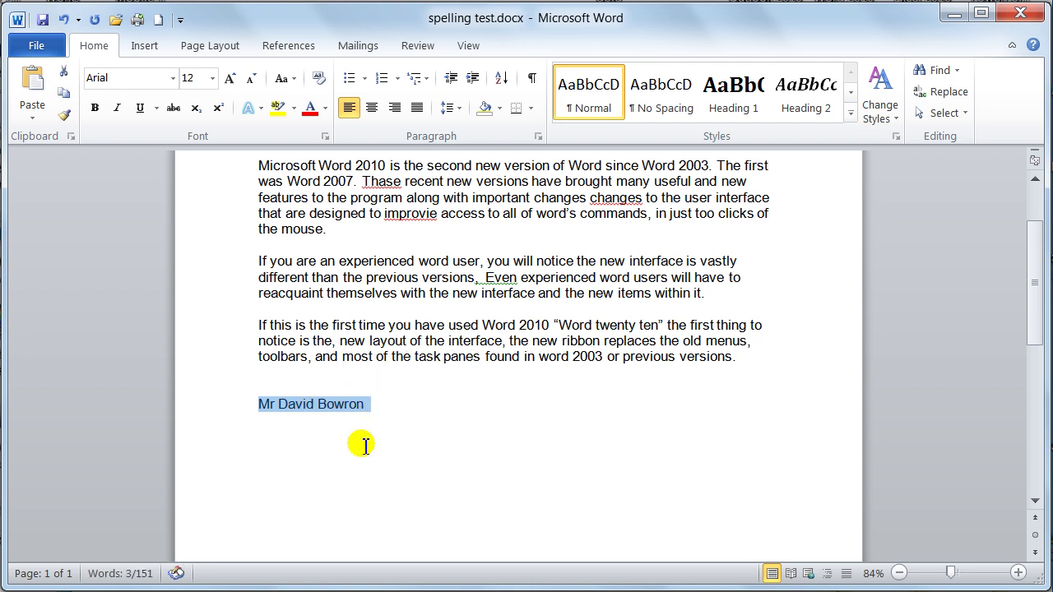
left_click(326, 111)
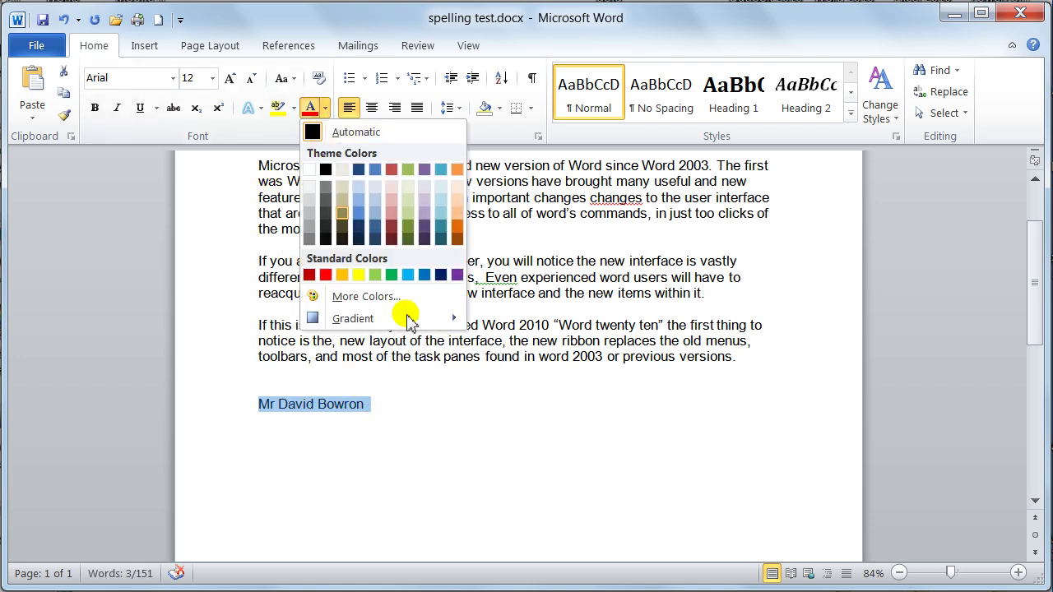
left_click(423, 275)
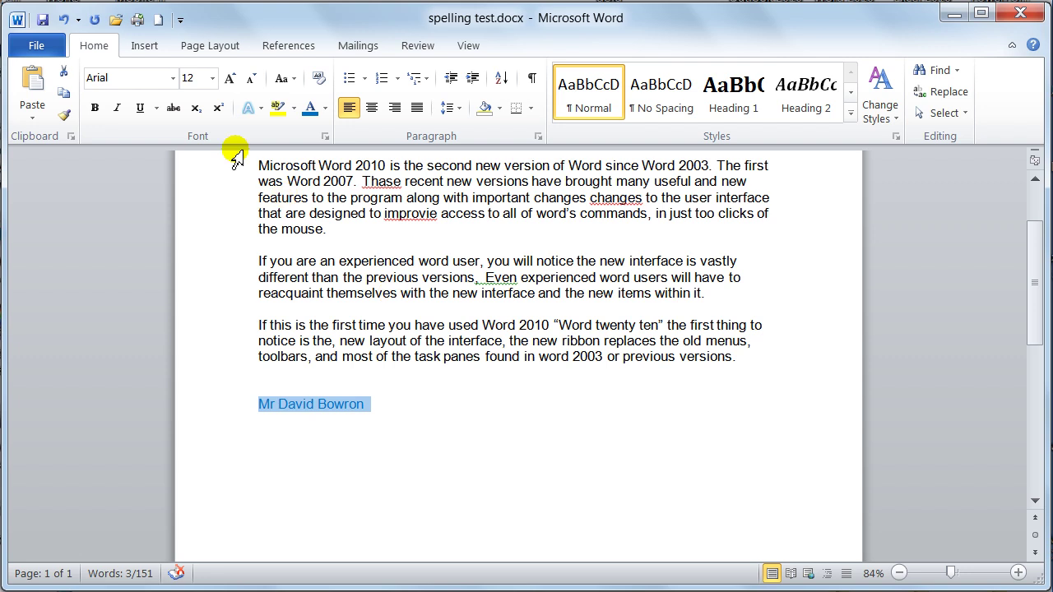
left_click(95, 107)
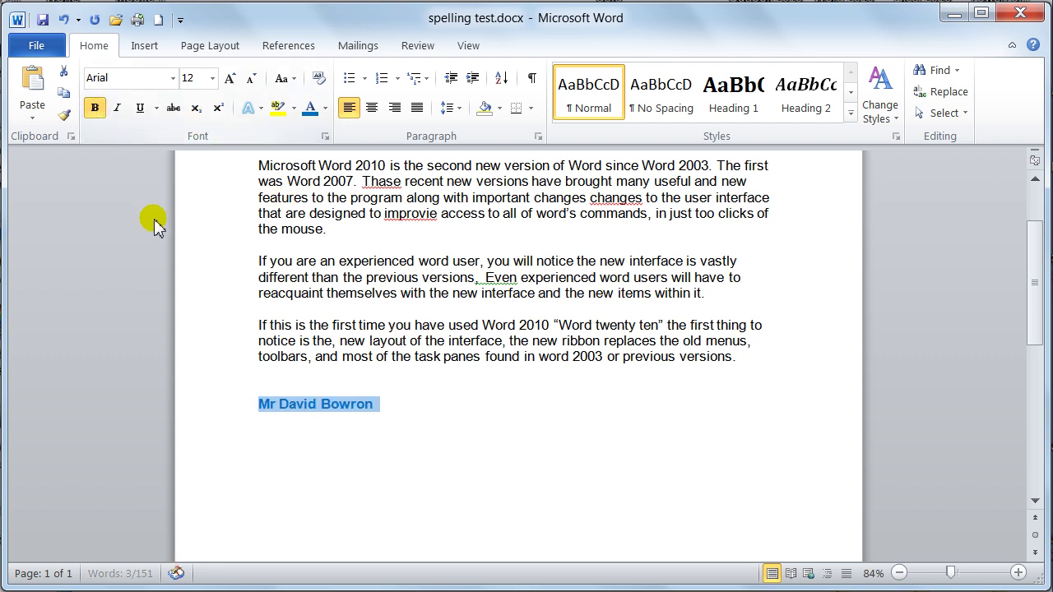
left_click(212, 78)
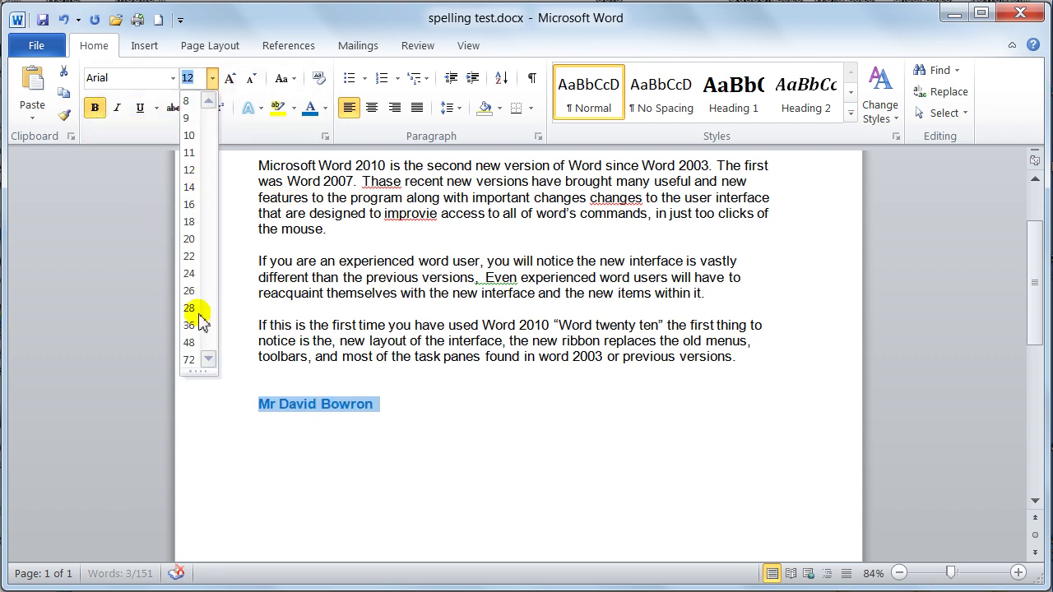
left_click(190, 187)
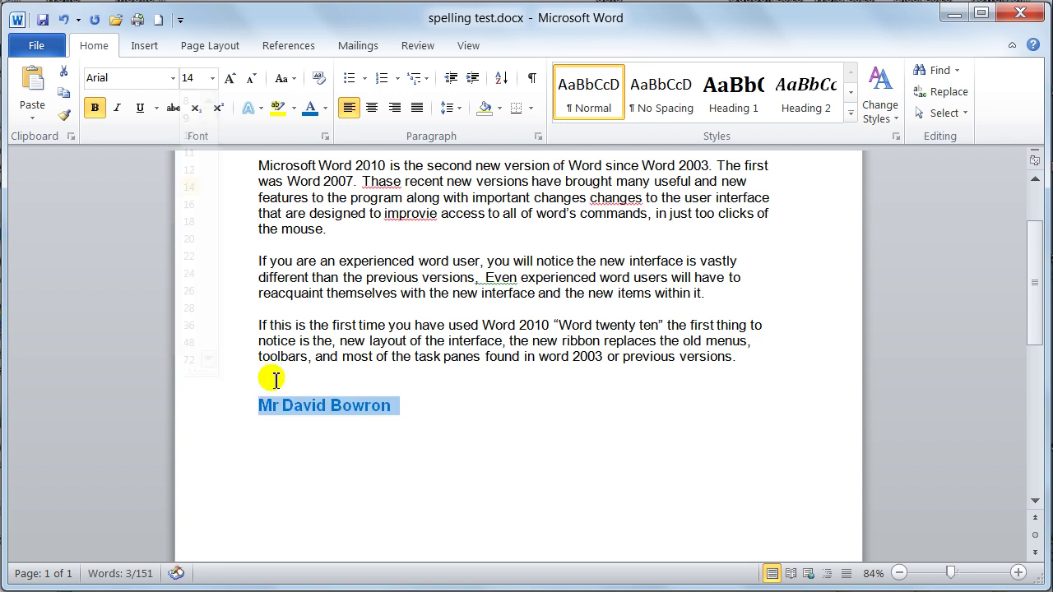
left_click(173, 78)
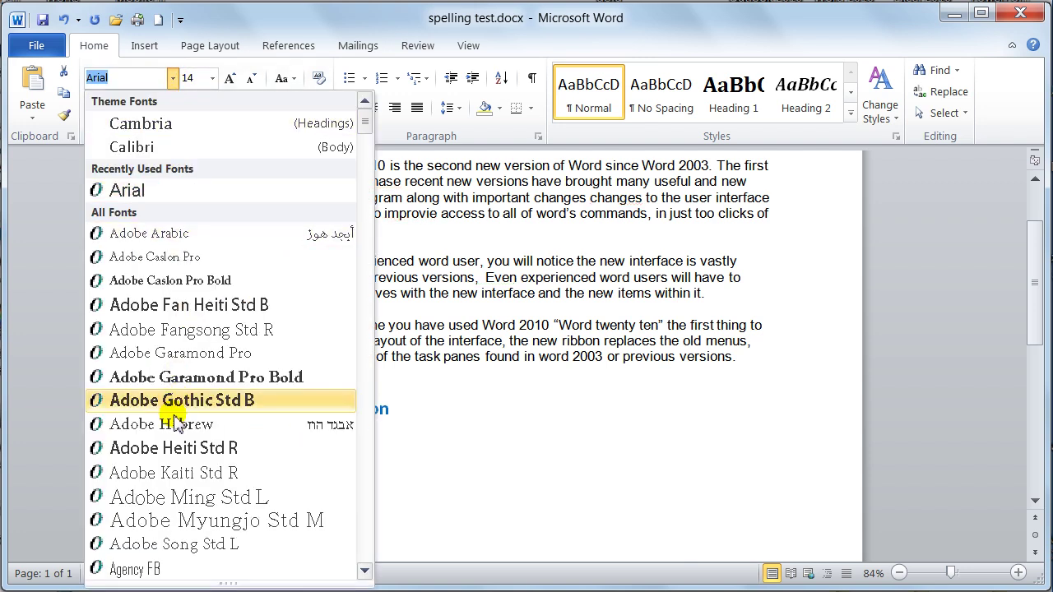
scroll(166, 512, "down", 20)
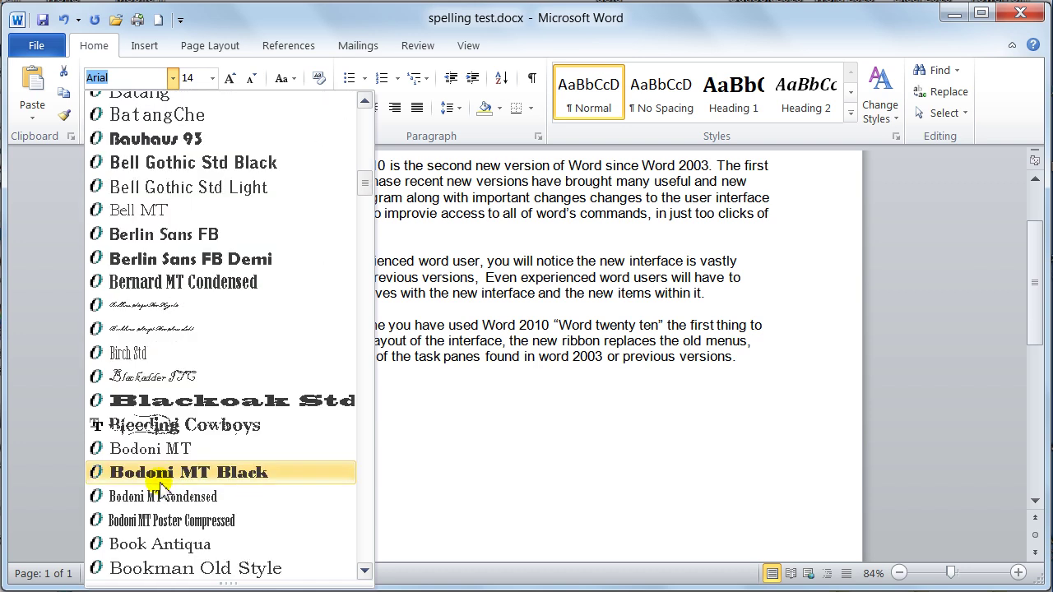
scroll(162, 484, "down", 3)
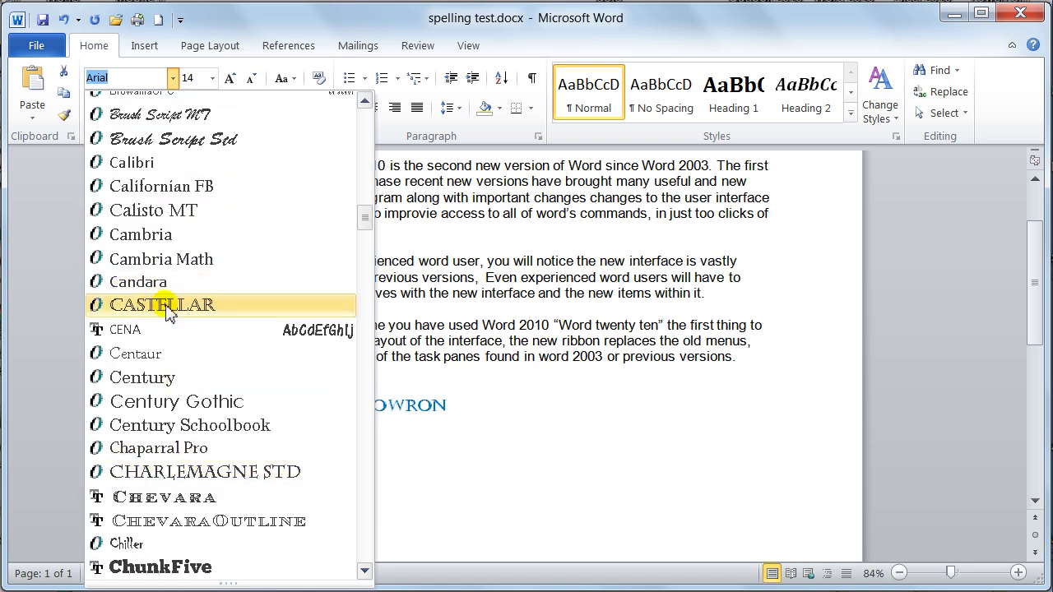
left_click(169, 306)
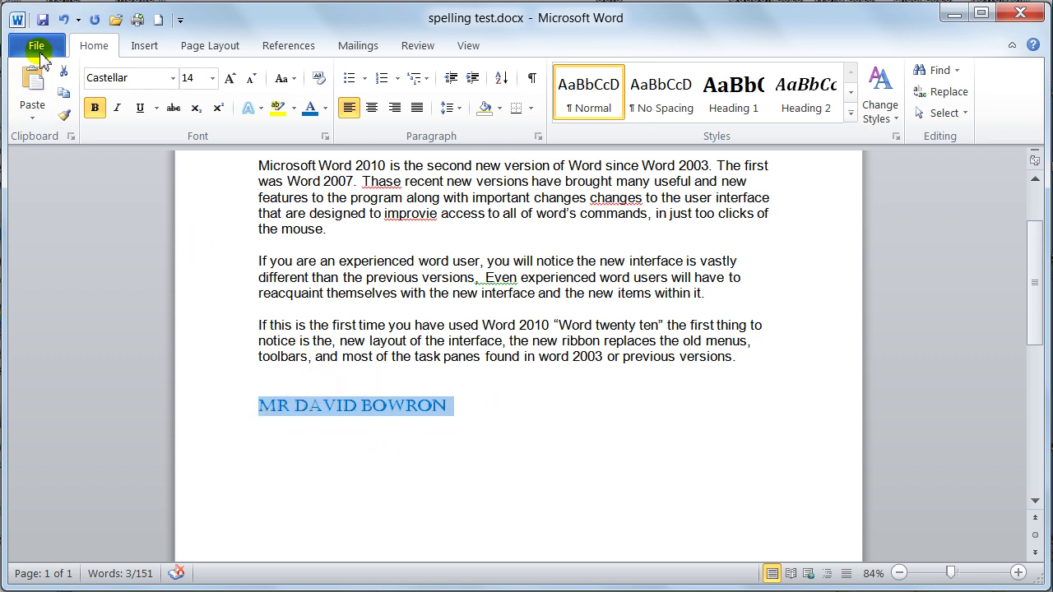
Step: Add the selected Castellar name as a formatted-text AutoCorrect entry 'mdb' and close the dialogs
left_click(46, 51)
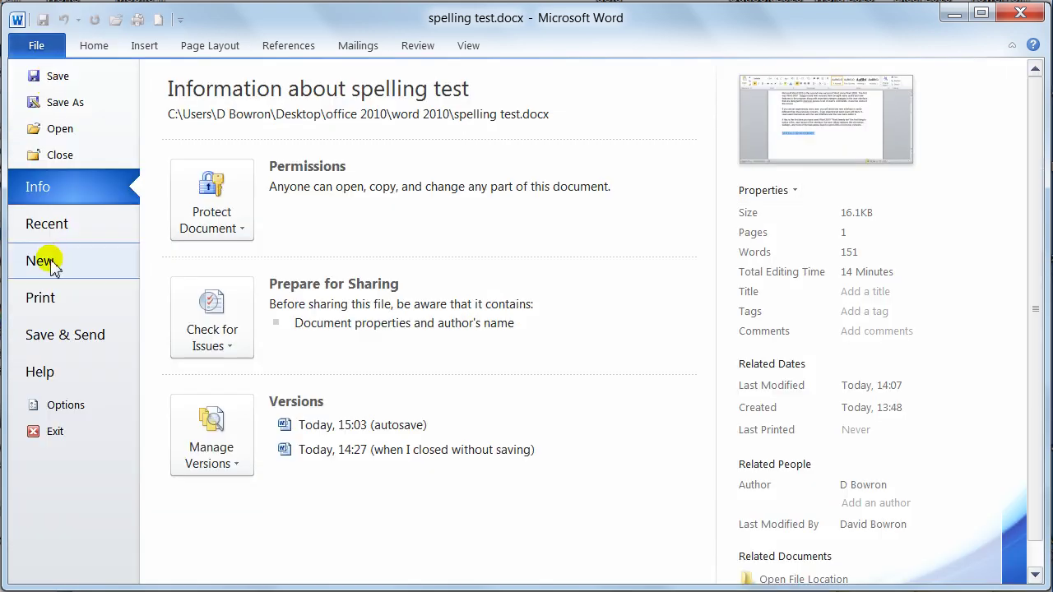
left_click(60, 408)
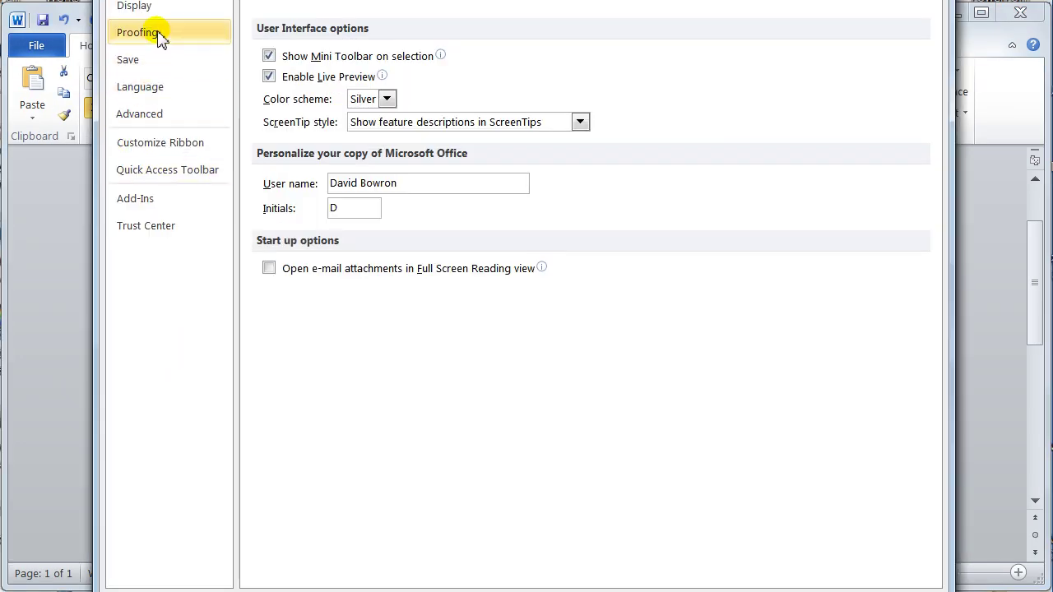
left_click(158, 34)
left_click(607, 62)
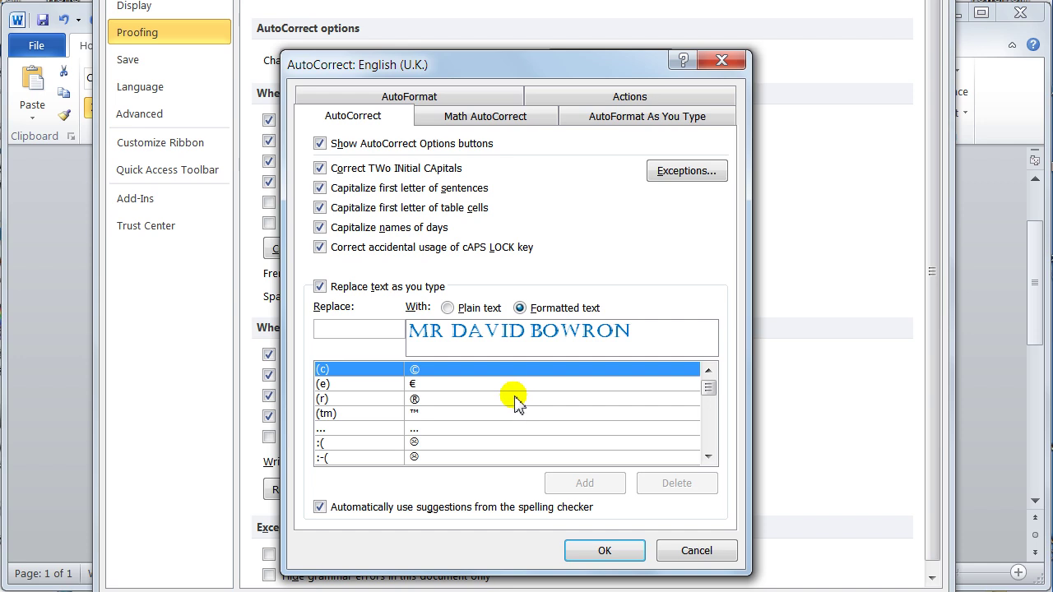
left_click_drag(545, 66, 555, 110)
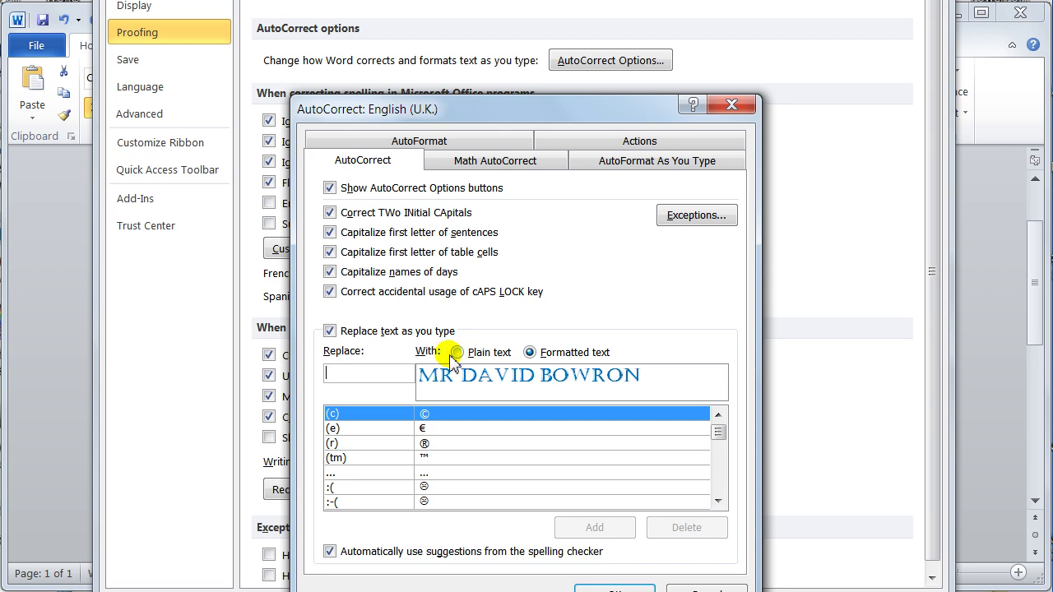
type("mdb")
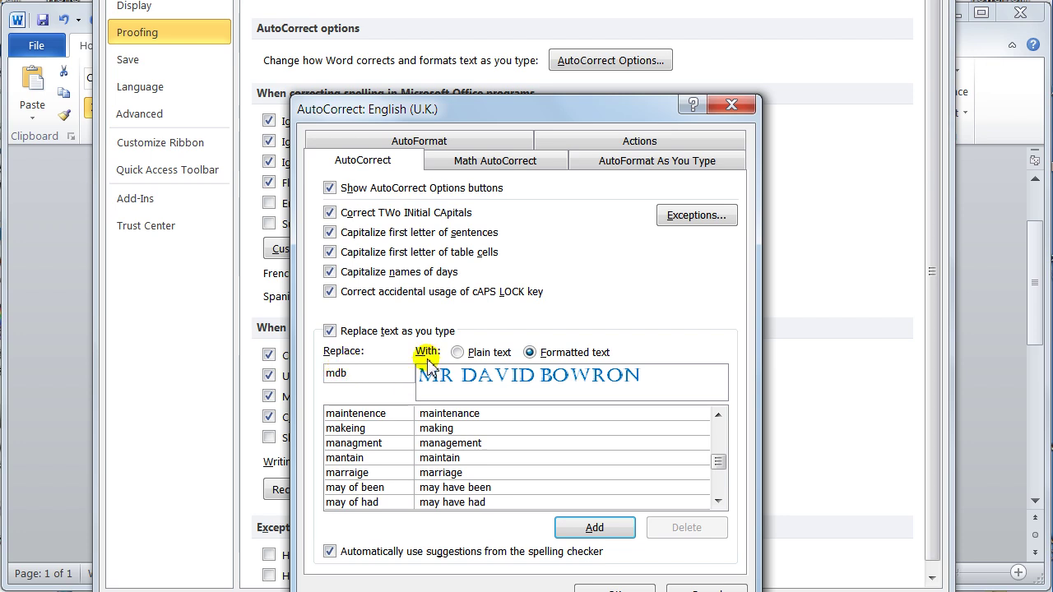
left_click(456, 353)
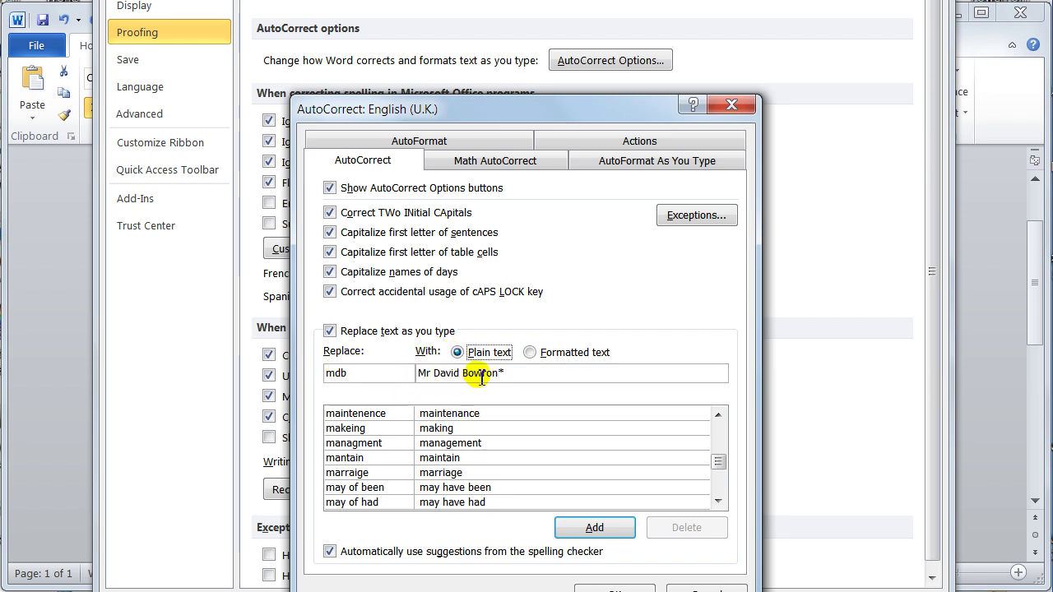
left_click(529, 352)
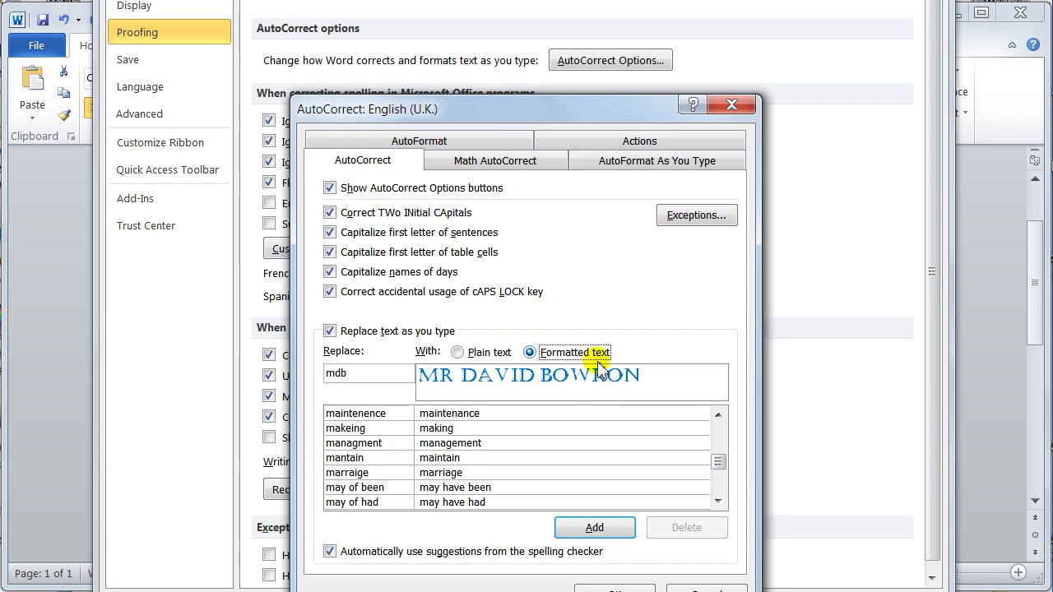
left_click(580, 529)
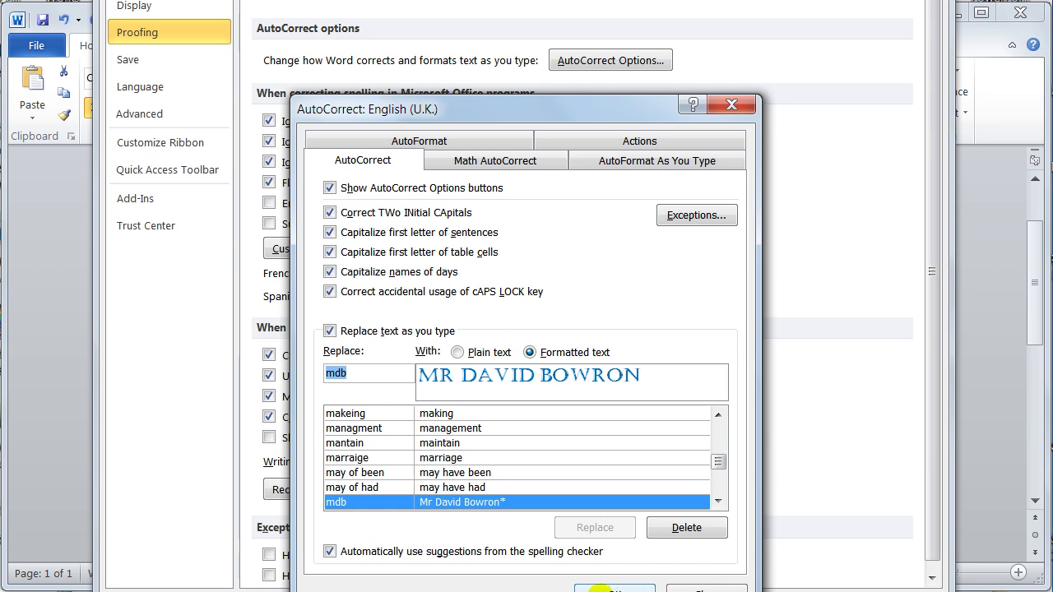
left_click(599, 589)
left_click(813, 590)
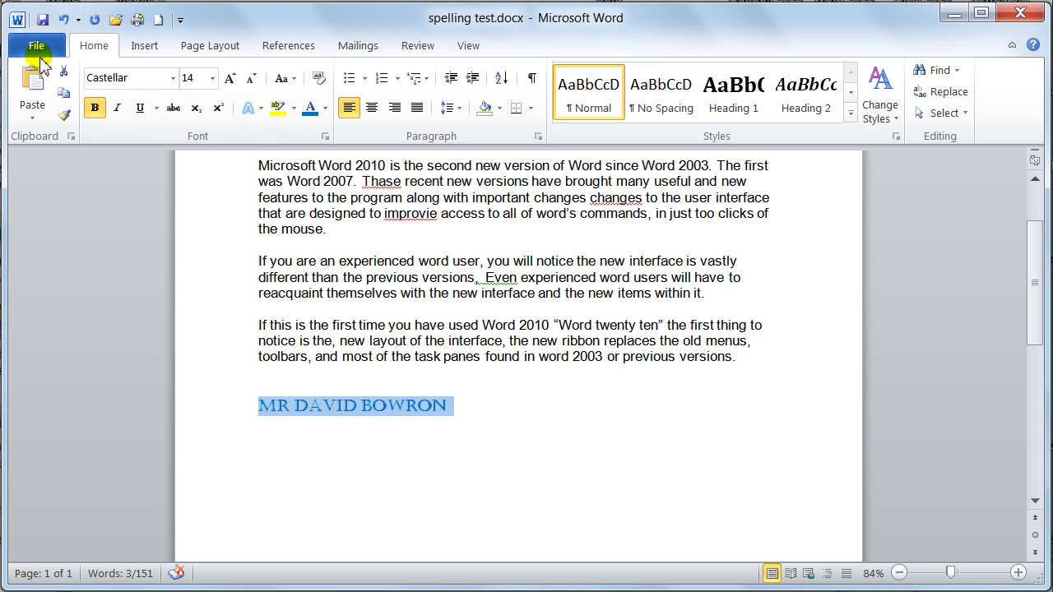
Step: In a new blank document, type test words and 'mdb' to insert the formatted name, then close it
left_click(158, 19)
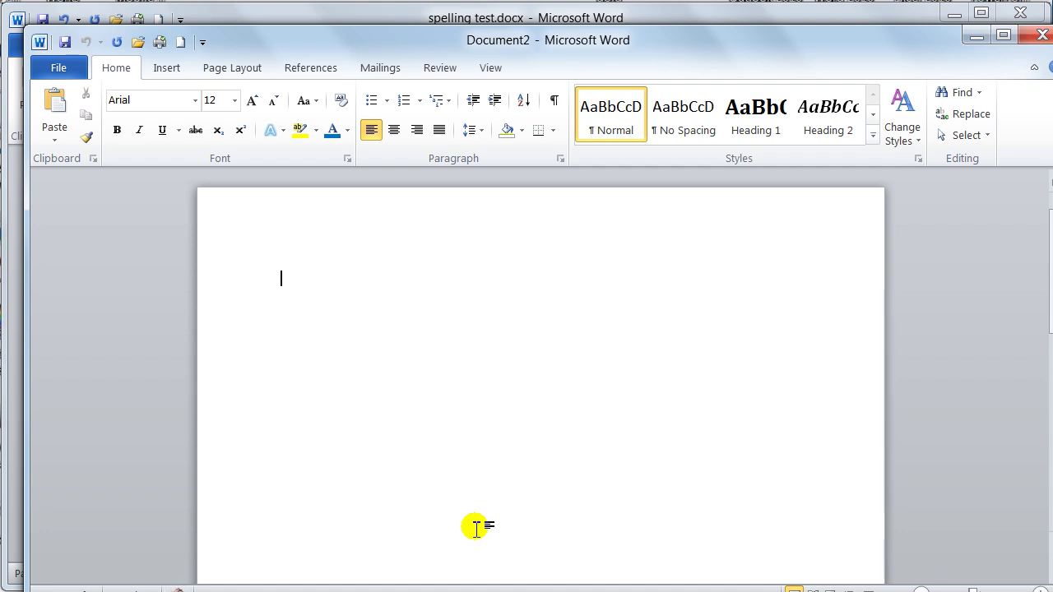
type("jdgkuweuk ")
type("hgduywgdyu")
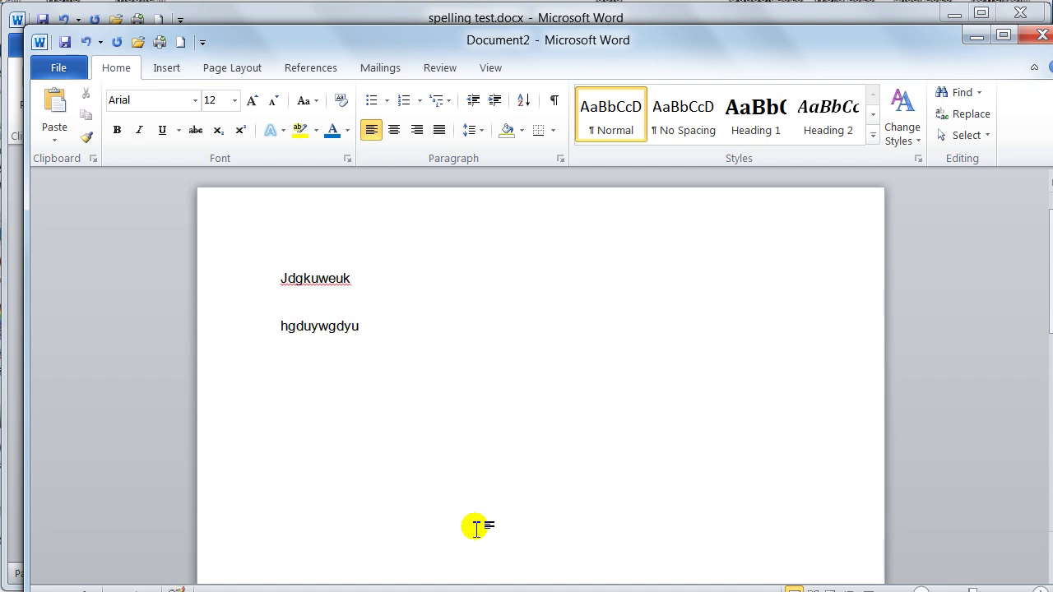
type("q")
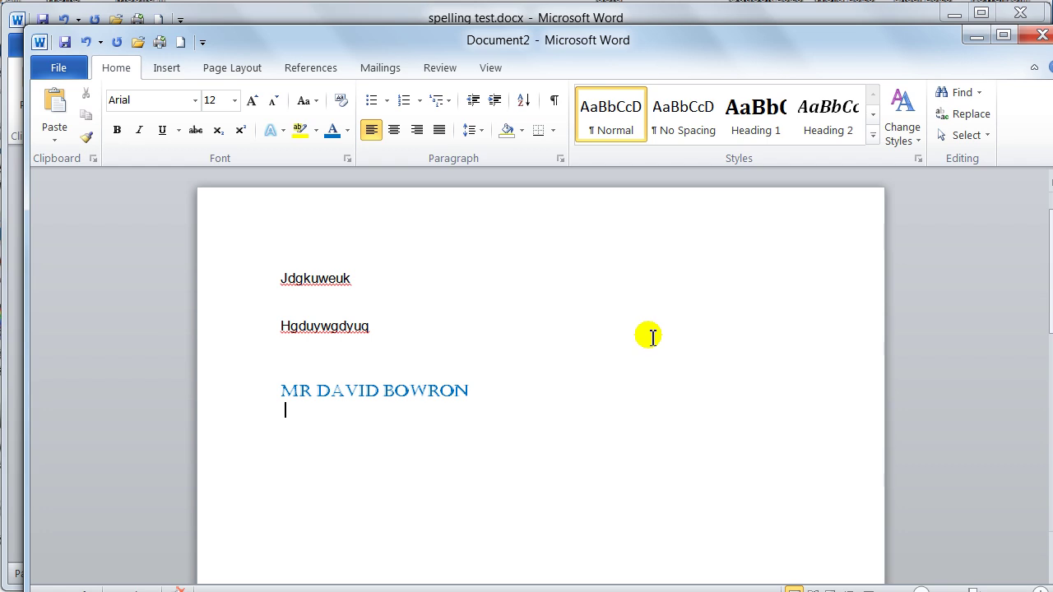
key("ctrl+w")
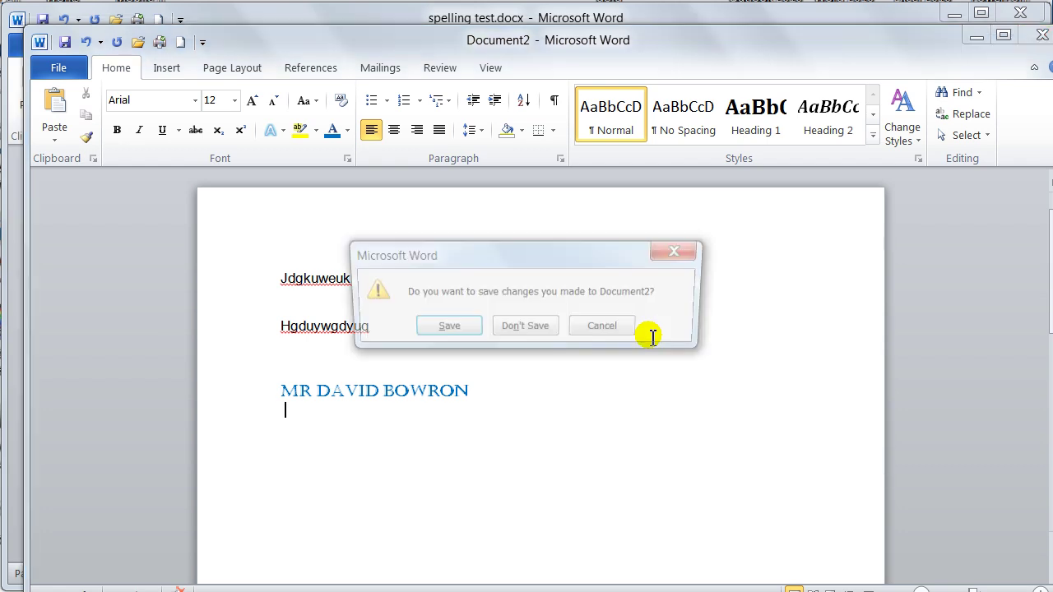
Step: Discard Document2 without saving, then delete the 'mdb' entry from the AutoCorrect list
left_click(525, 329)
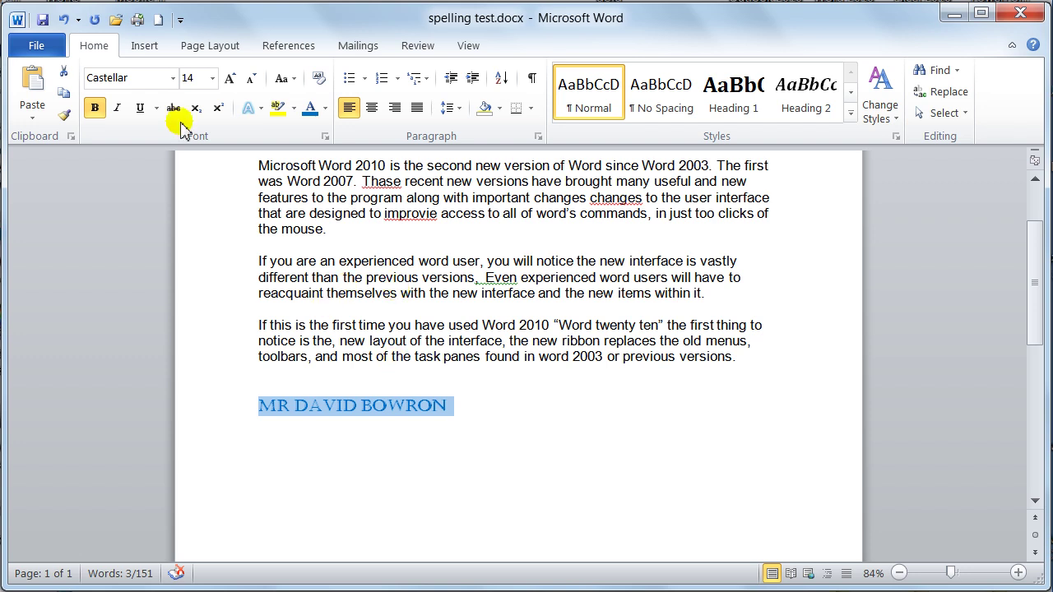
left_click(35, 43)
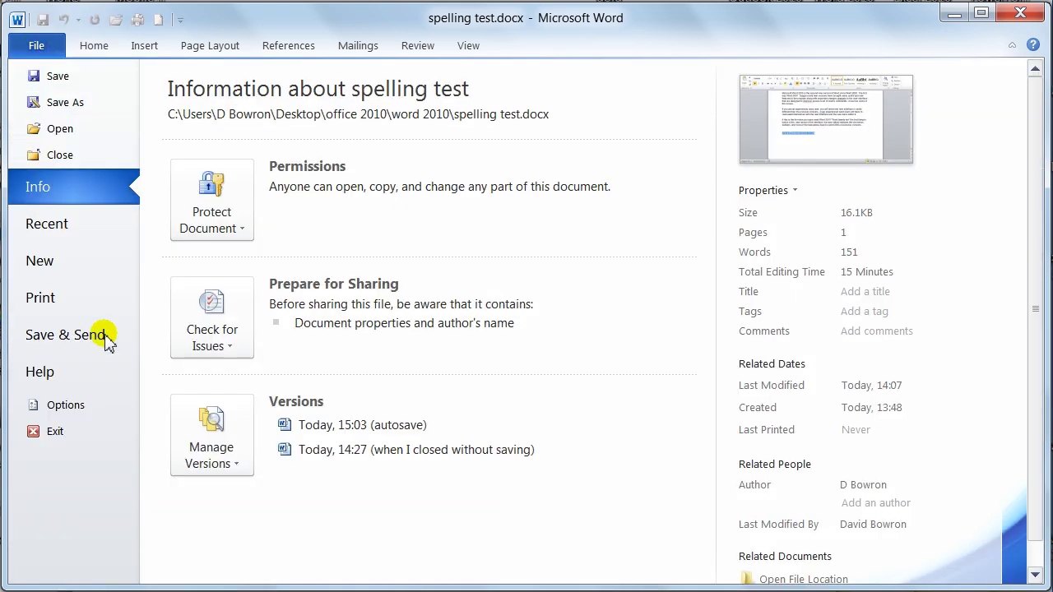
left_click(103, 404)
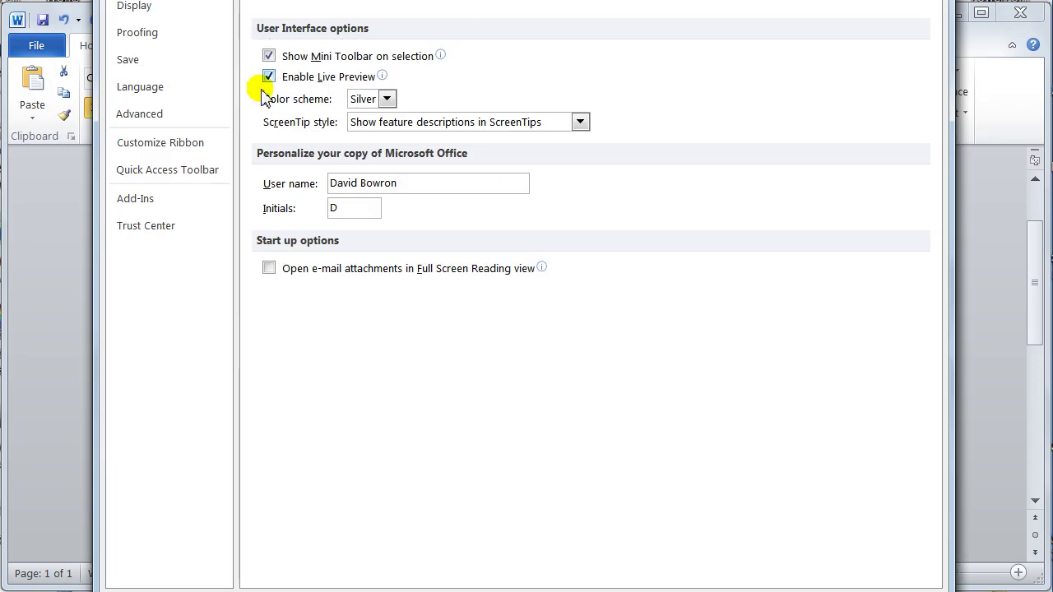
left_click(141, 42)
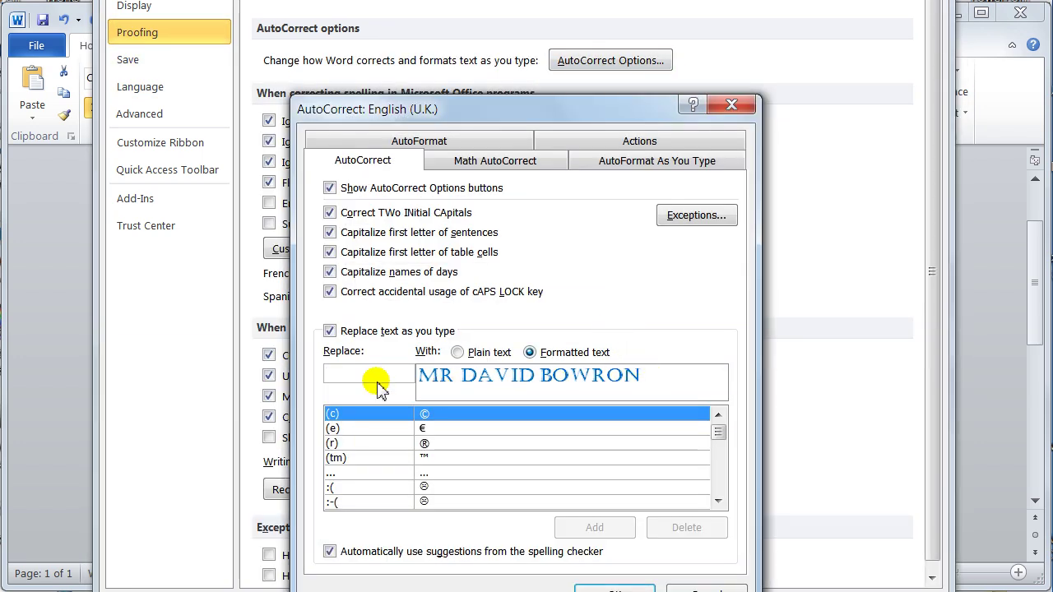
type("mdb")
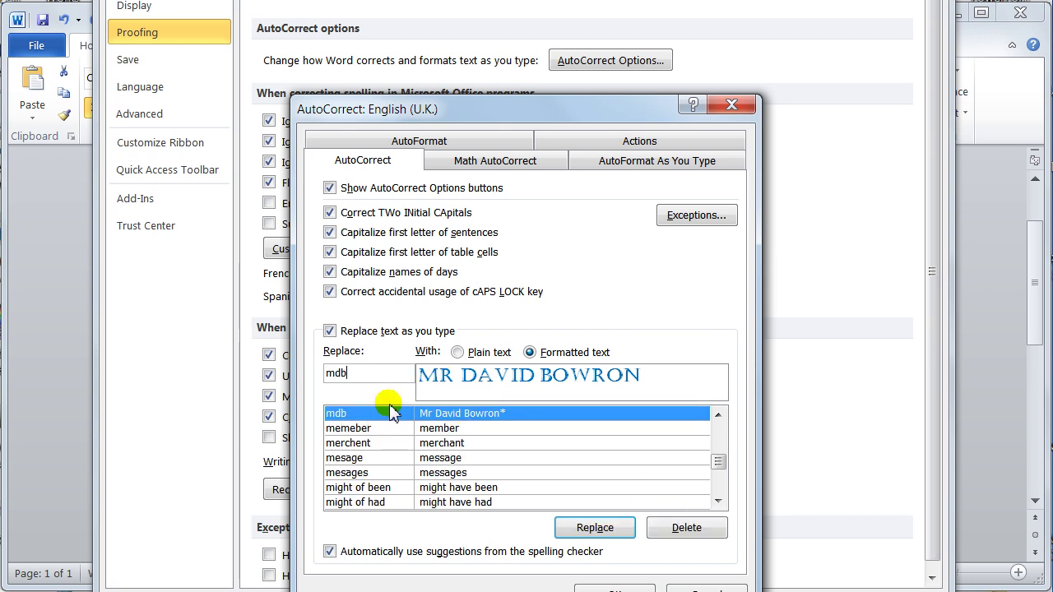
left_click(688, 530)
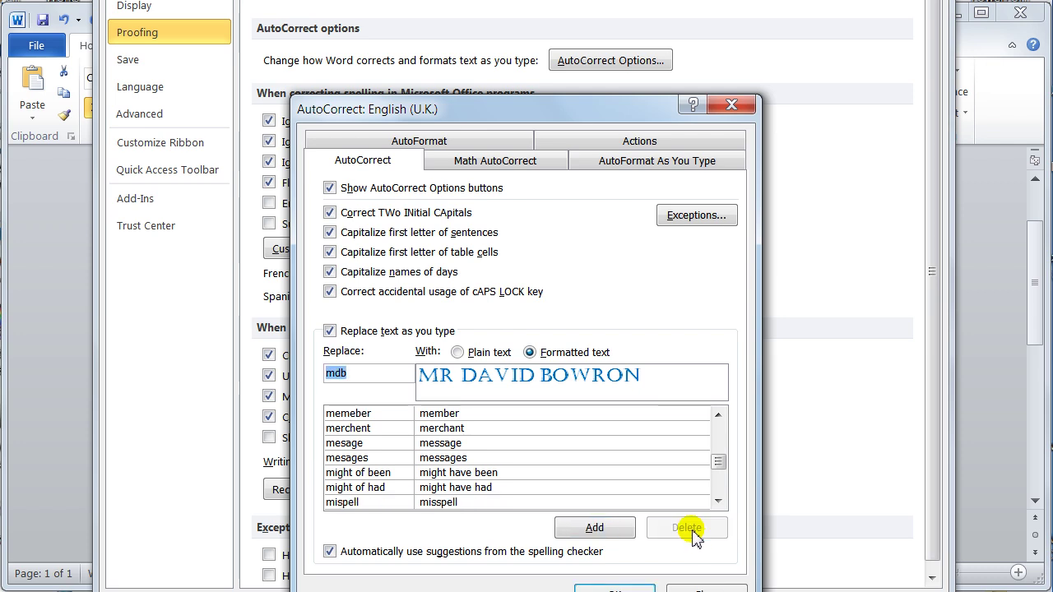
left_click(380, 429)
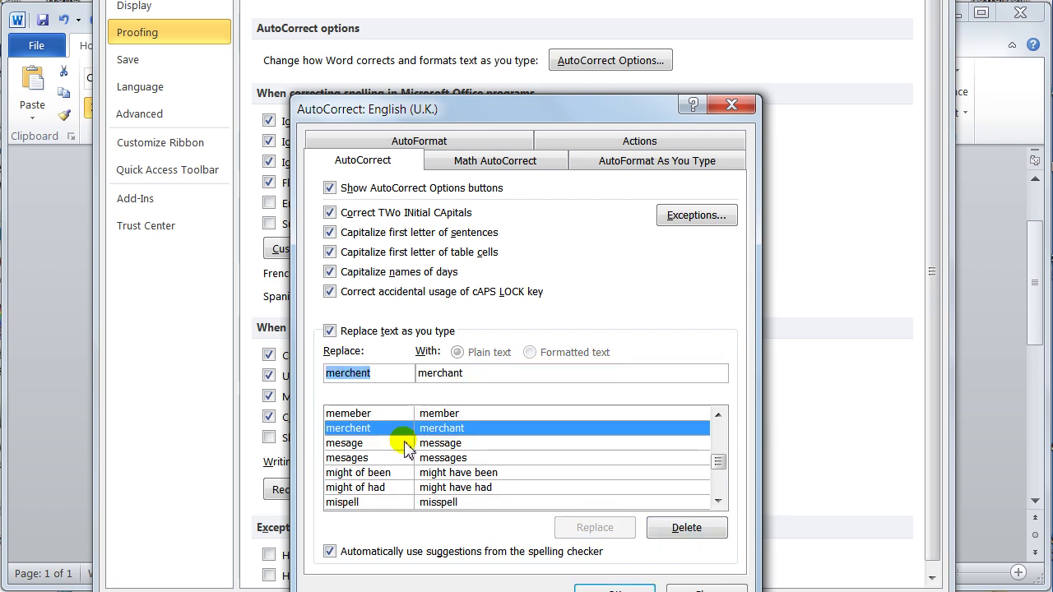
scroll(457, 485, "down", 2)
scroll(484, 468, "down", 6)
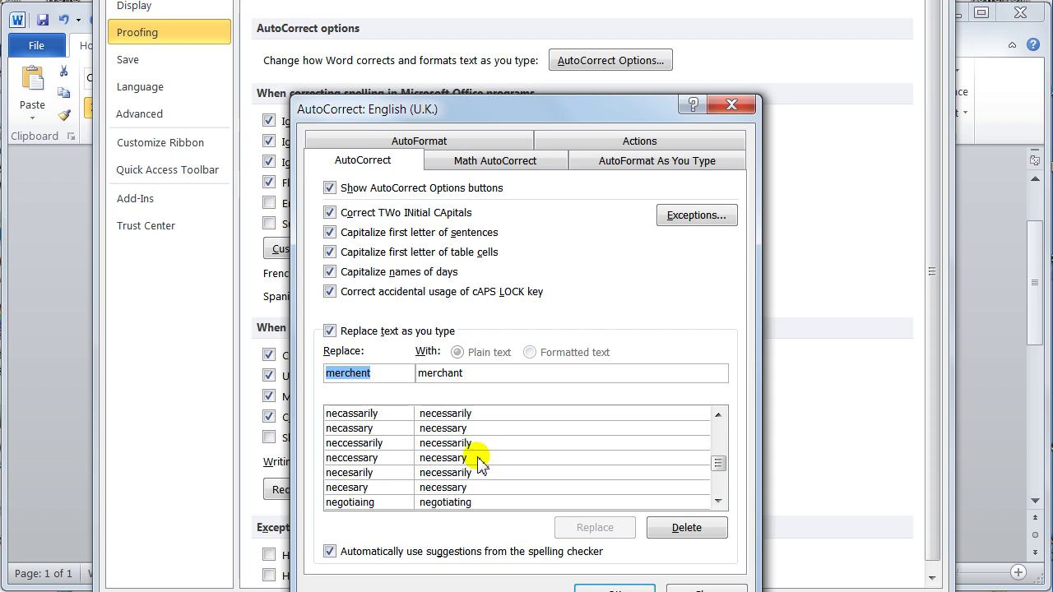
scroll(479, 464, "down", 10)
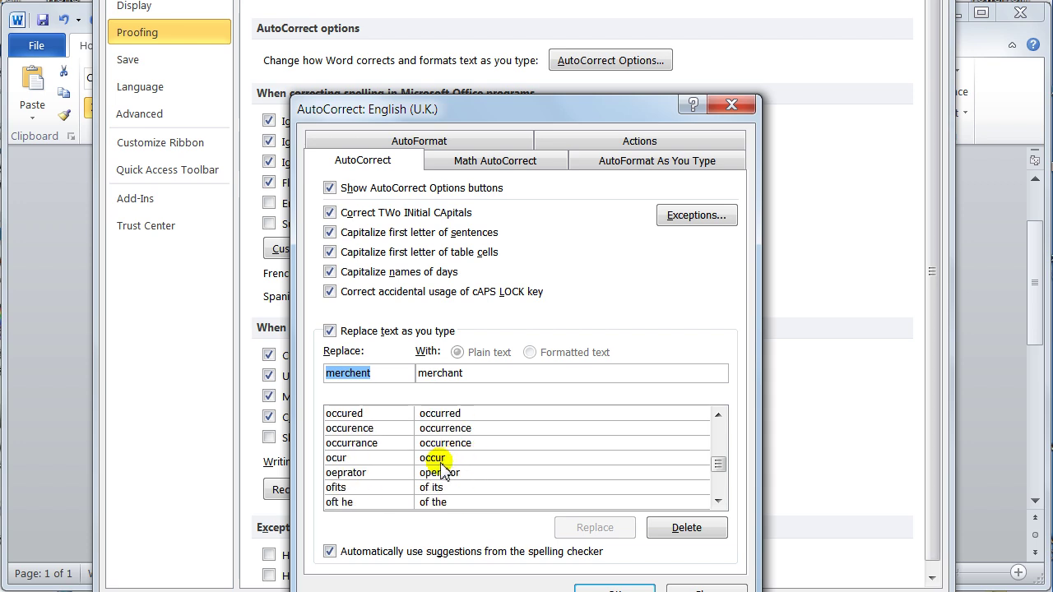
scroll(444, 470, "down", 1)
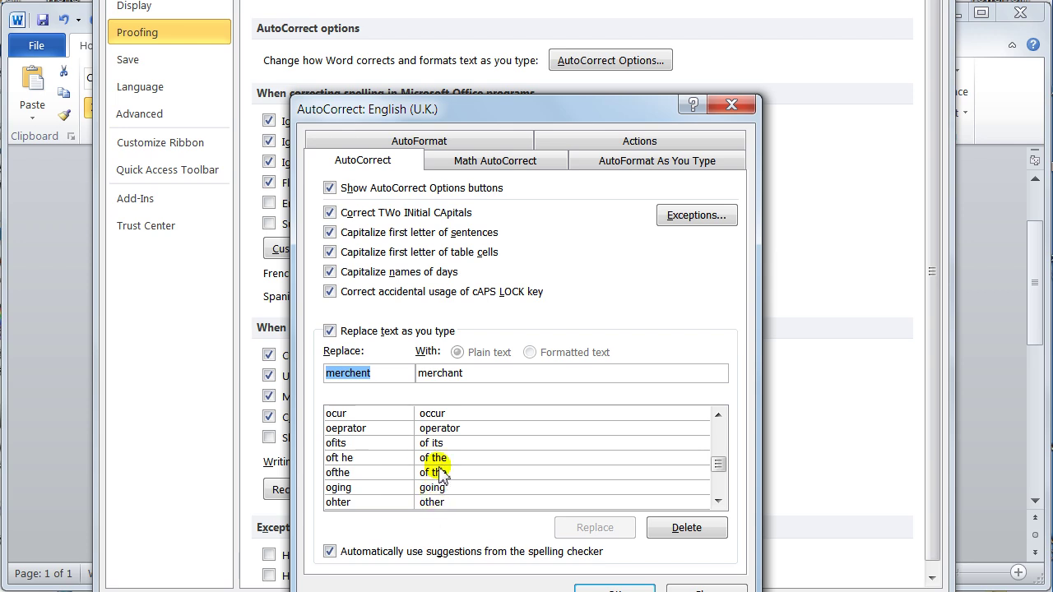
scroll(442, 469, "down", 10)
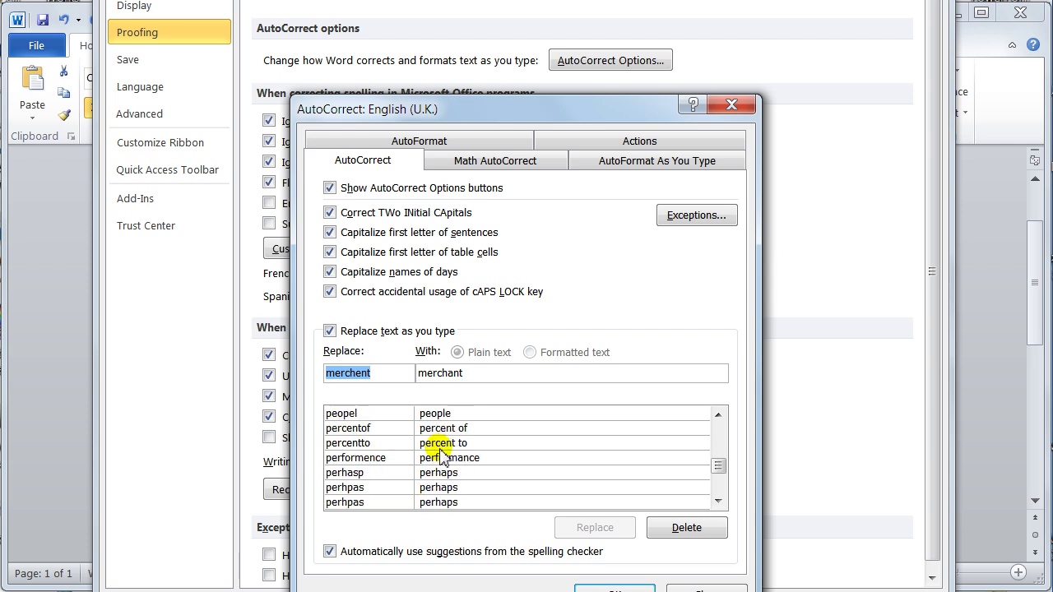
scroll(444, 469, "down", 10)
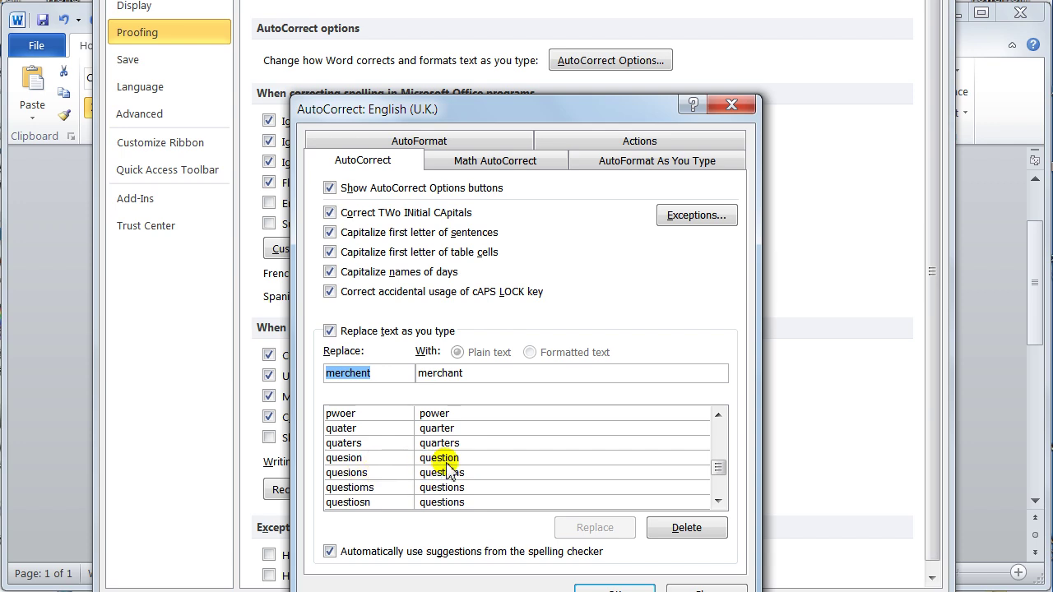
scroll(448, 473, "up", 4)
scroll(457, 465, "up", 3)
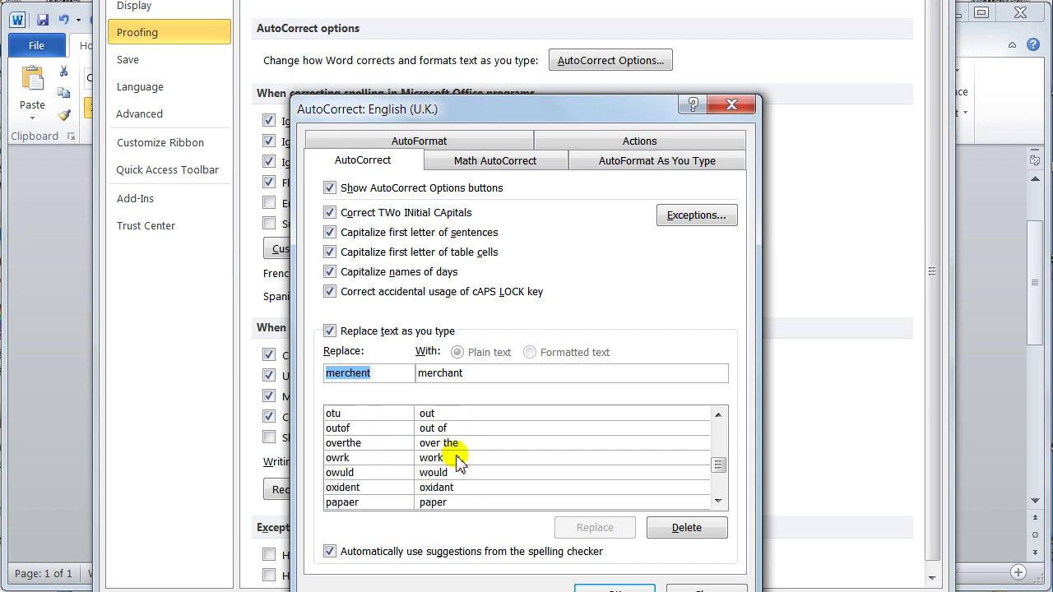
scroll(458, 462, "up", 15)
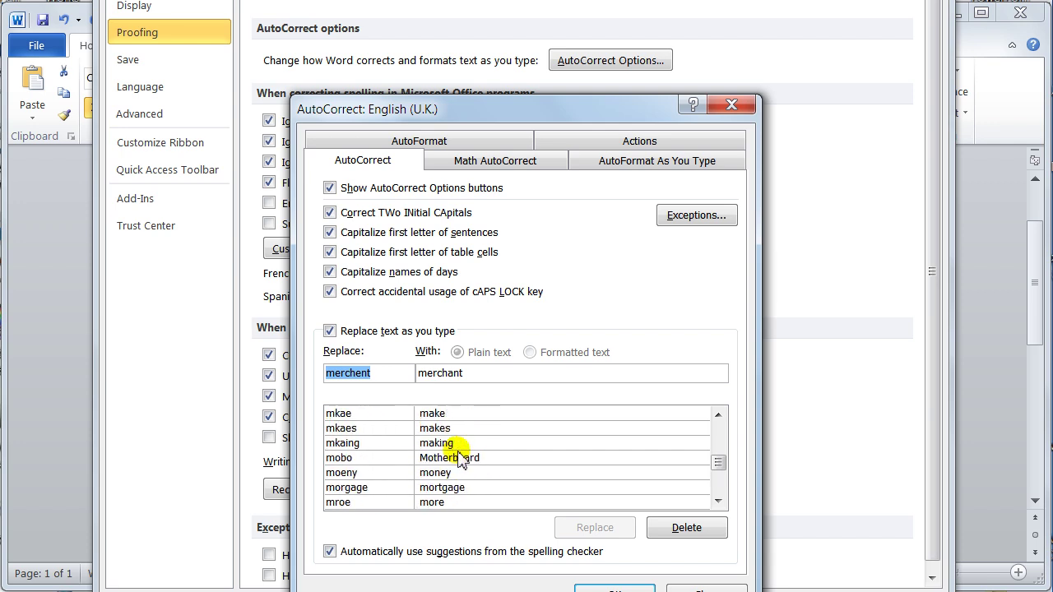
scroll(458, 462, "up", 15)
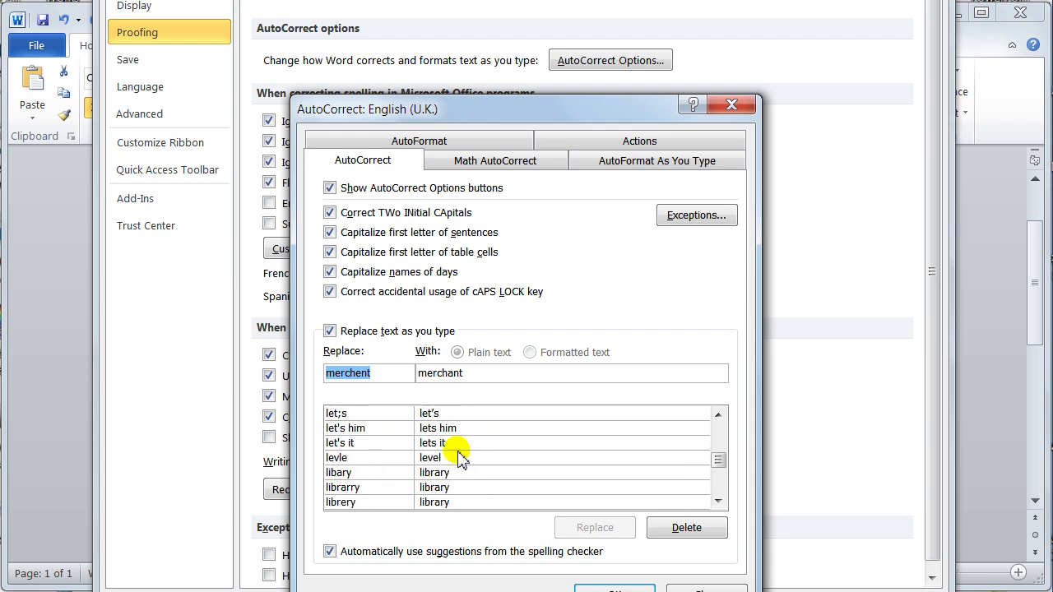
scroll(458, 461, "up", 15)
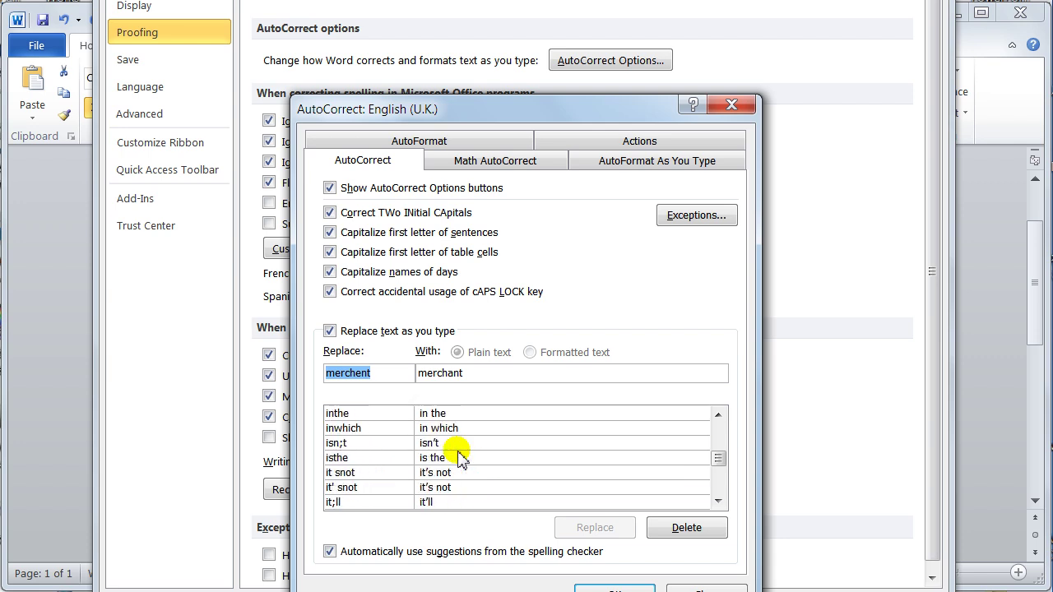
scroll(458, 460, "up", 4)
scroll(458, 460, "up", 5)
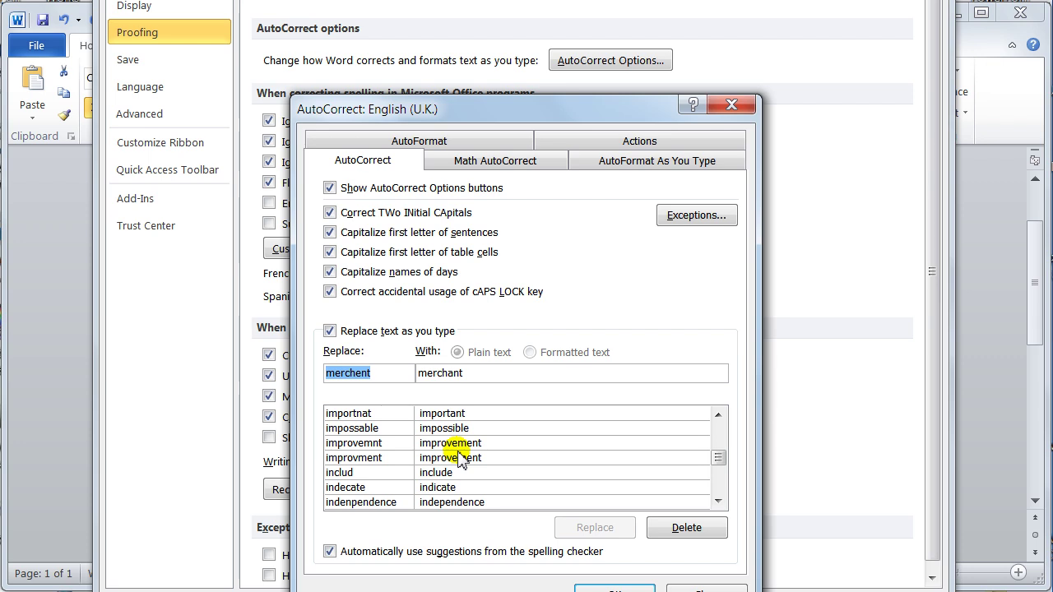
scroll(458, 461, "up", 6)
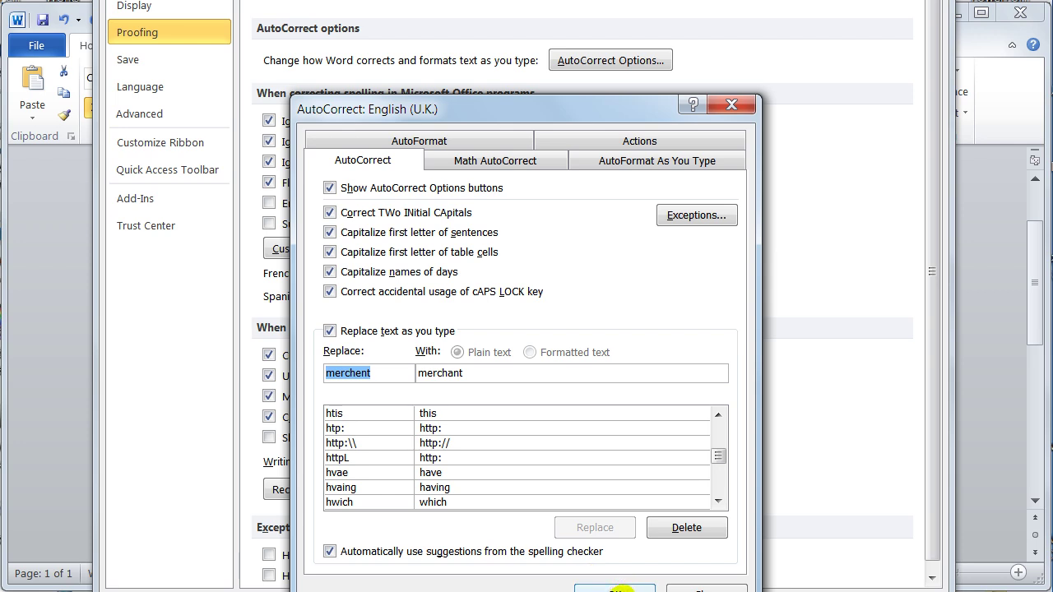
Step: Close the AutoCorrect and Word Options dialogs with OK and deselect the name line
left_click(615, 588)
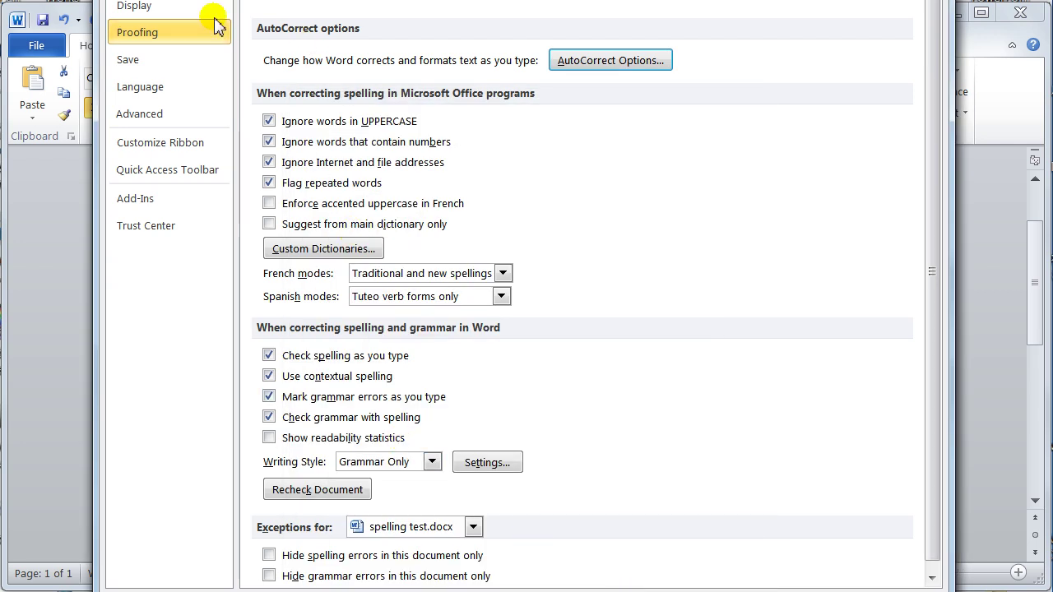
left_click(778, 588)
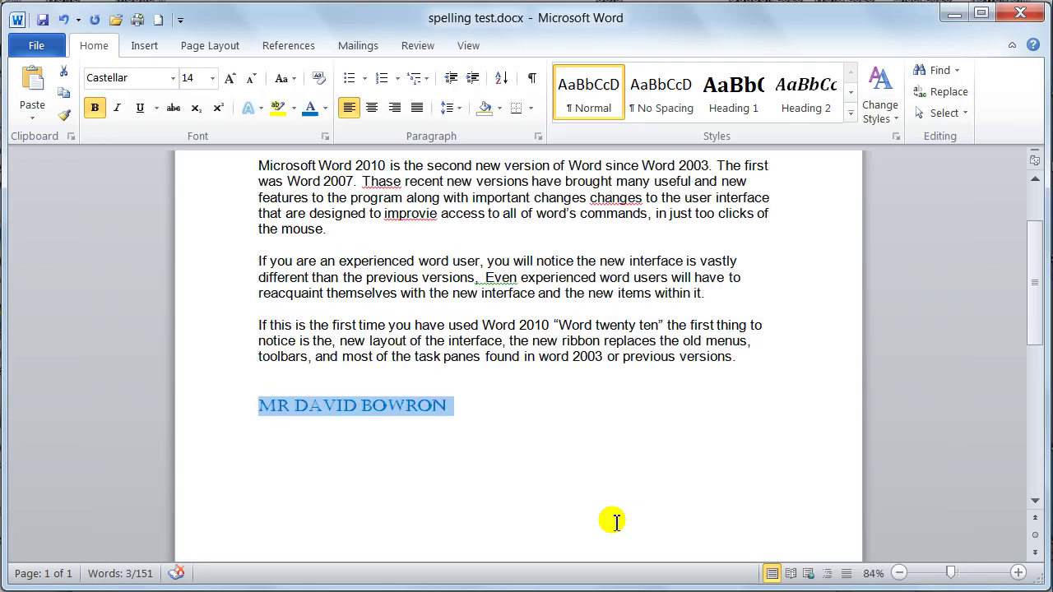
left_click(467, 427)
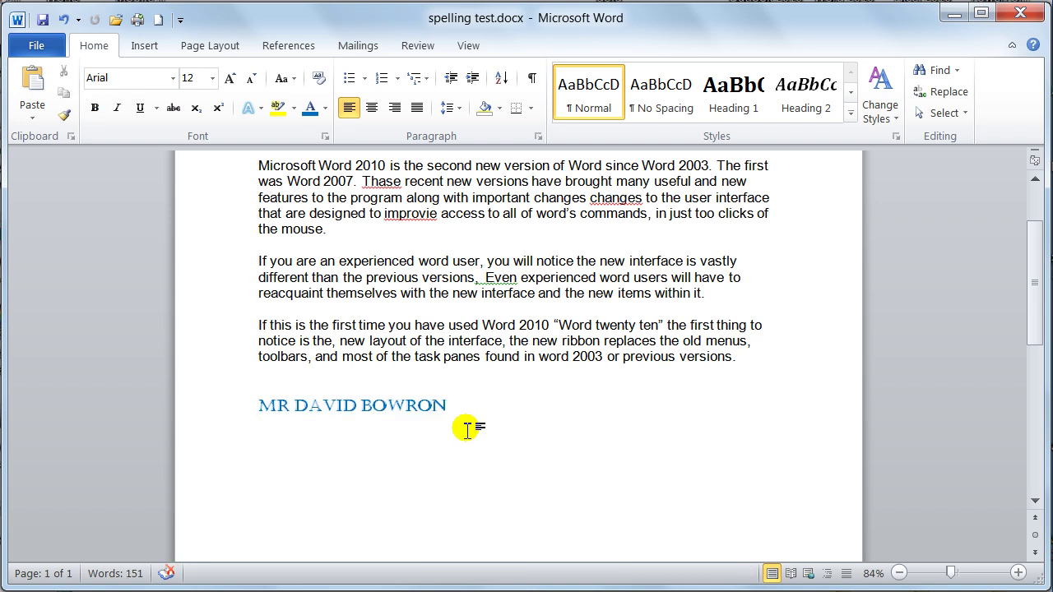